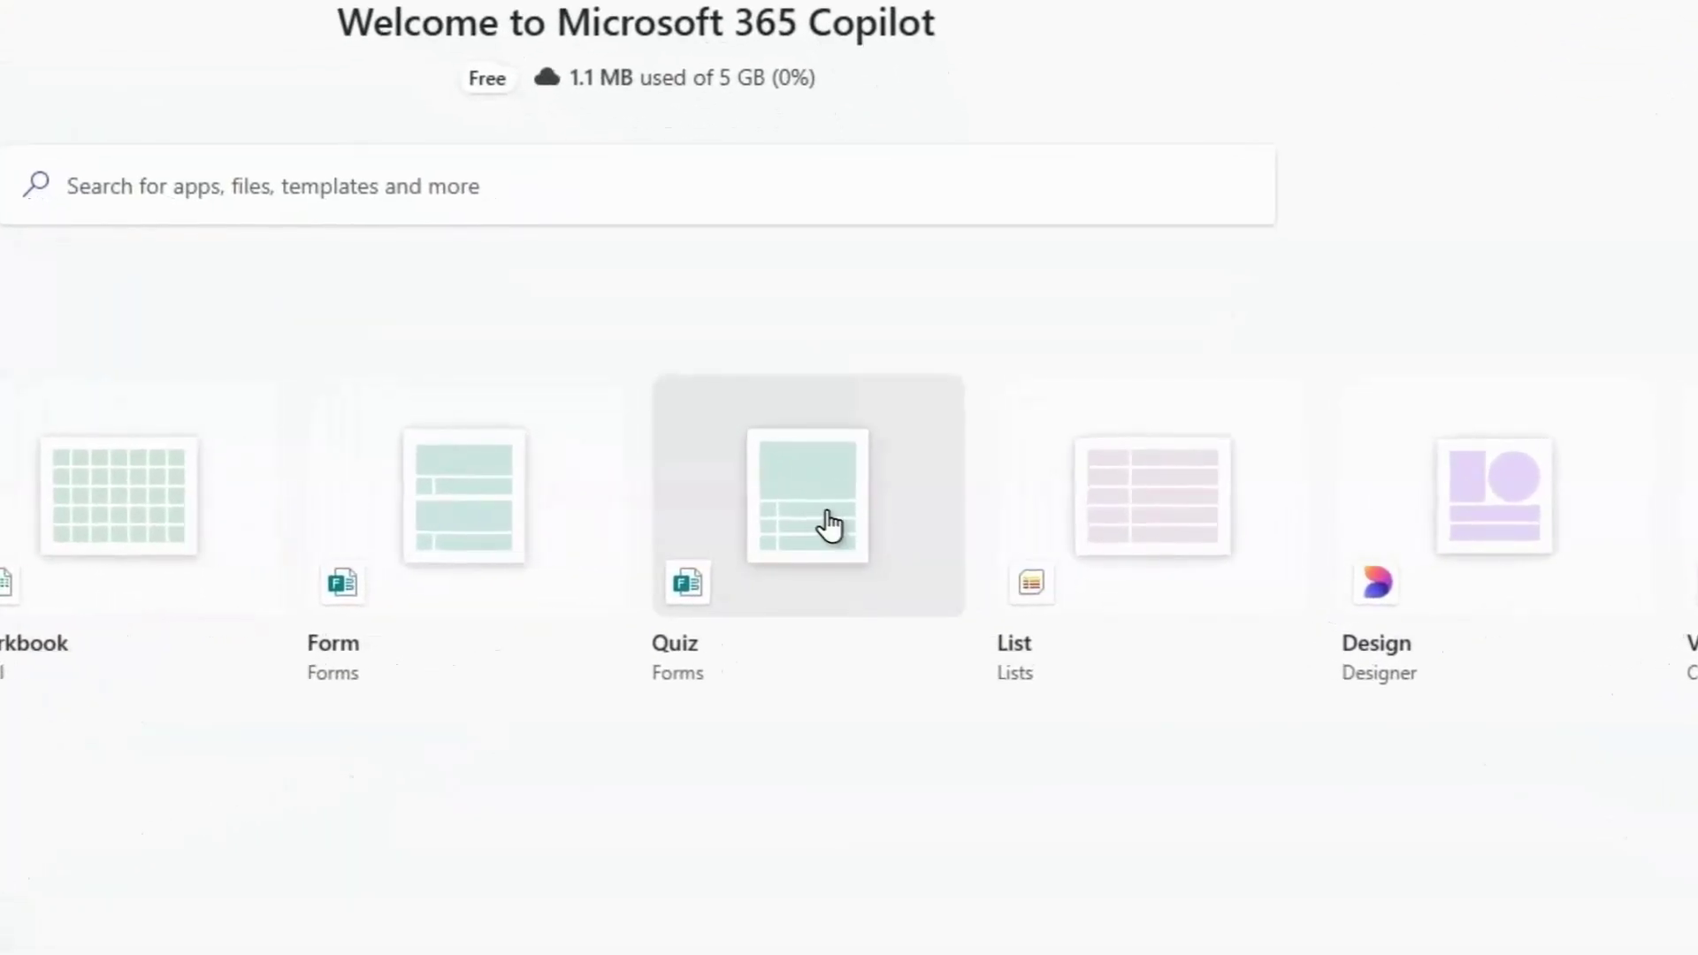
# Create a new quiz from the Quiz (Forms) card on the Microsoft 365 Copilot home page.
pyautogui.click(775, 541)
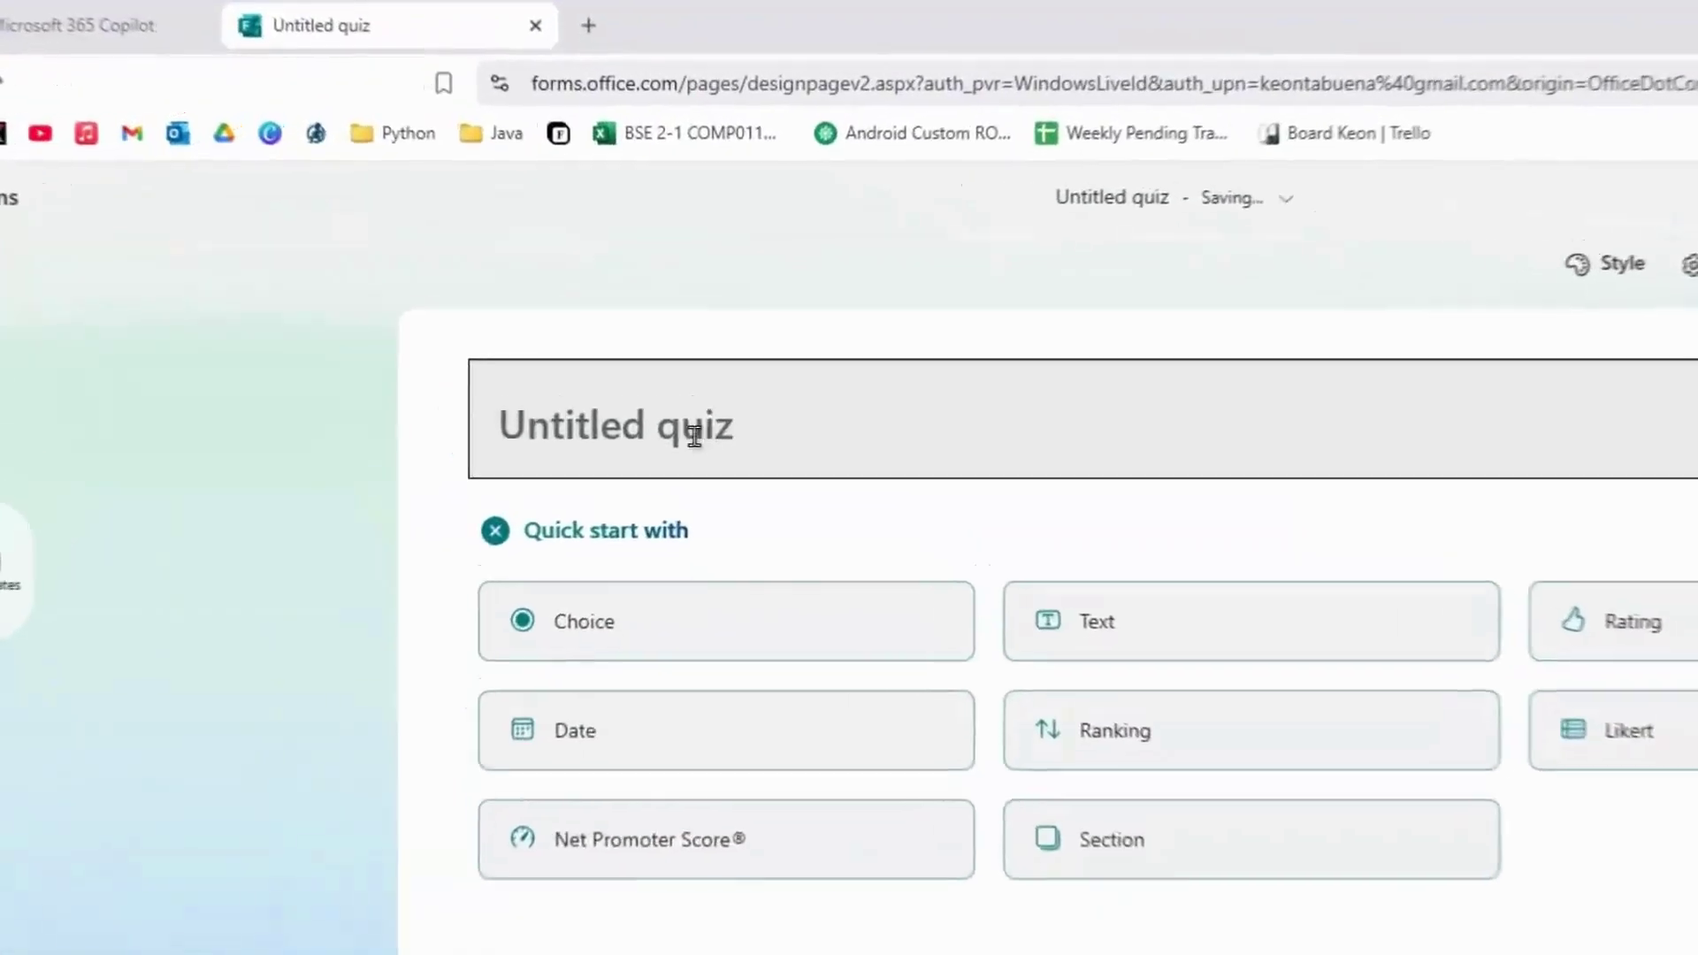
# Title the quiz 'Science Quiz' and expand the 'Quick start with' question types.
pyautogui.click(540, 285)
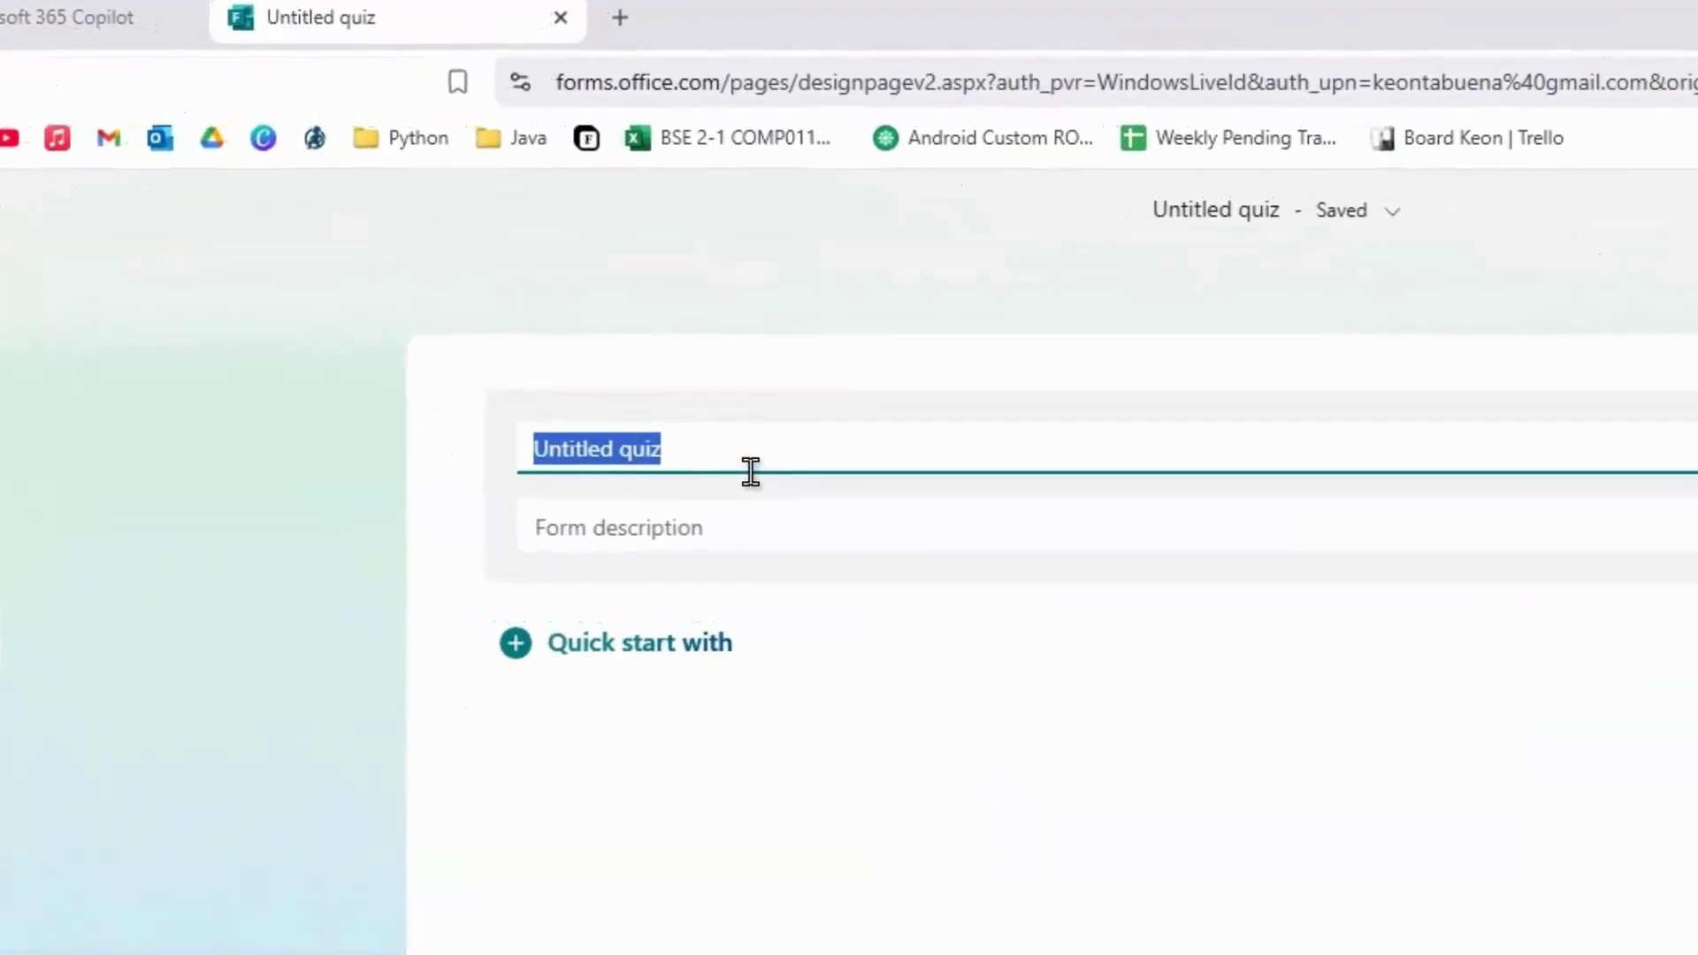
pyautogui.write('Science ')
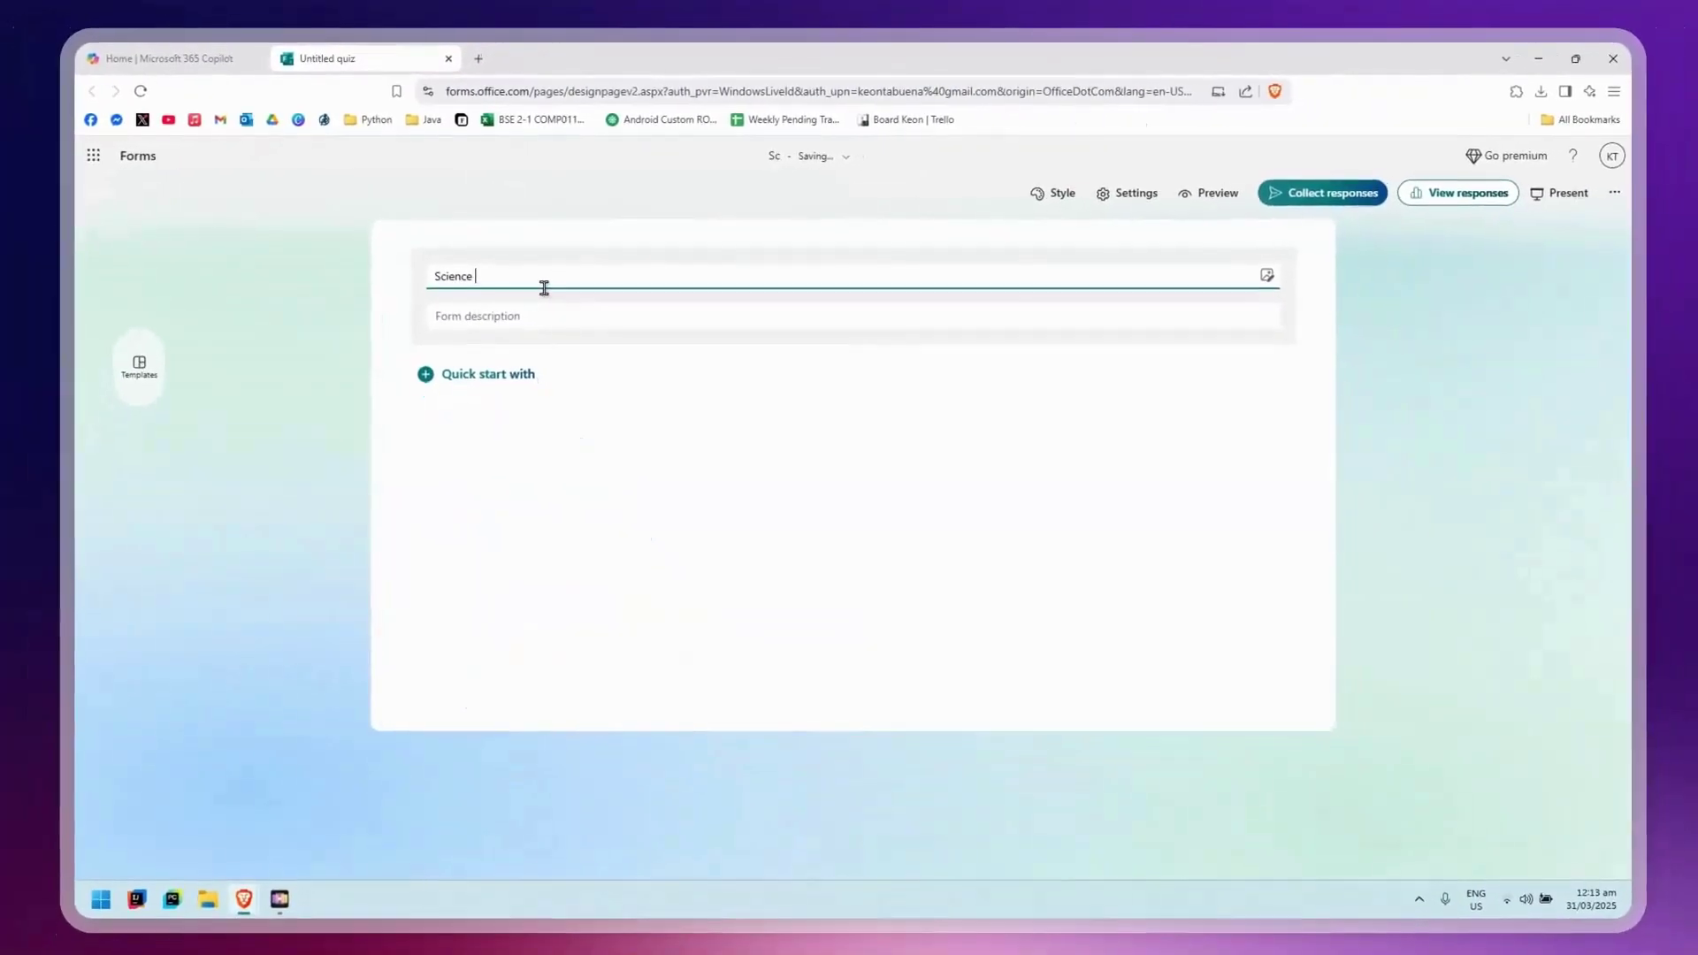
pyautogui.write('Quiz')
pyautogui.click(402, 305)
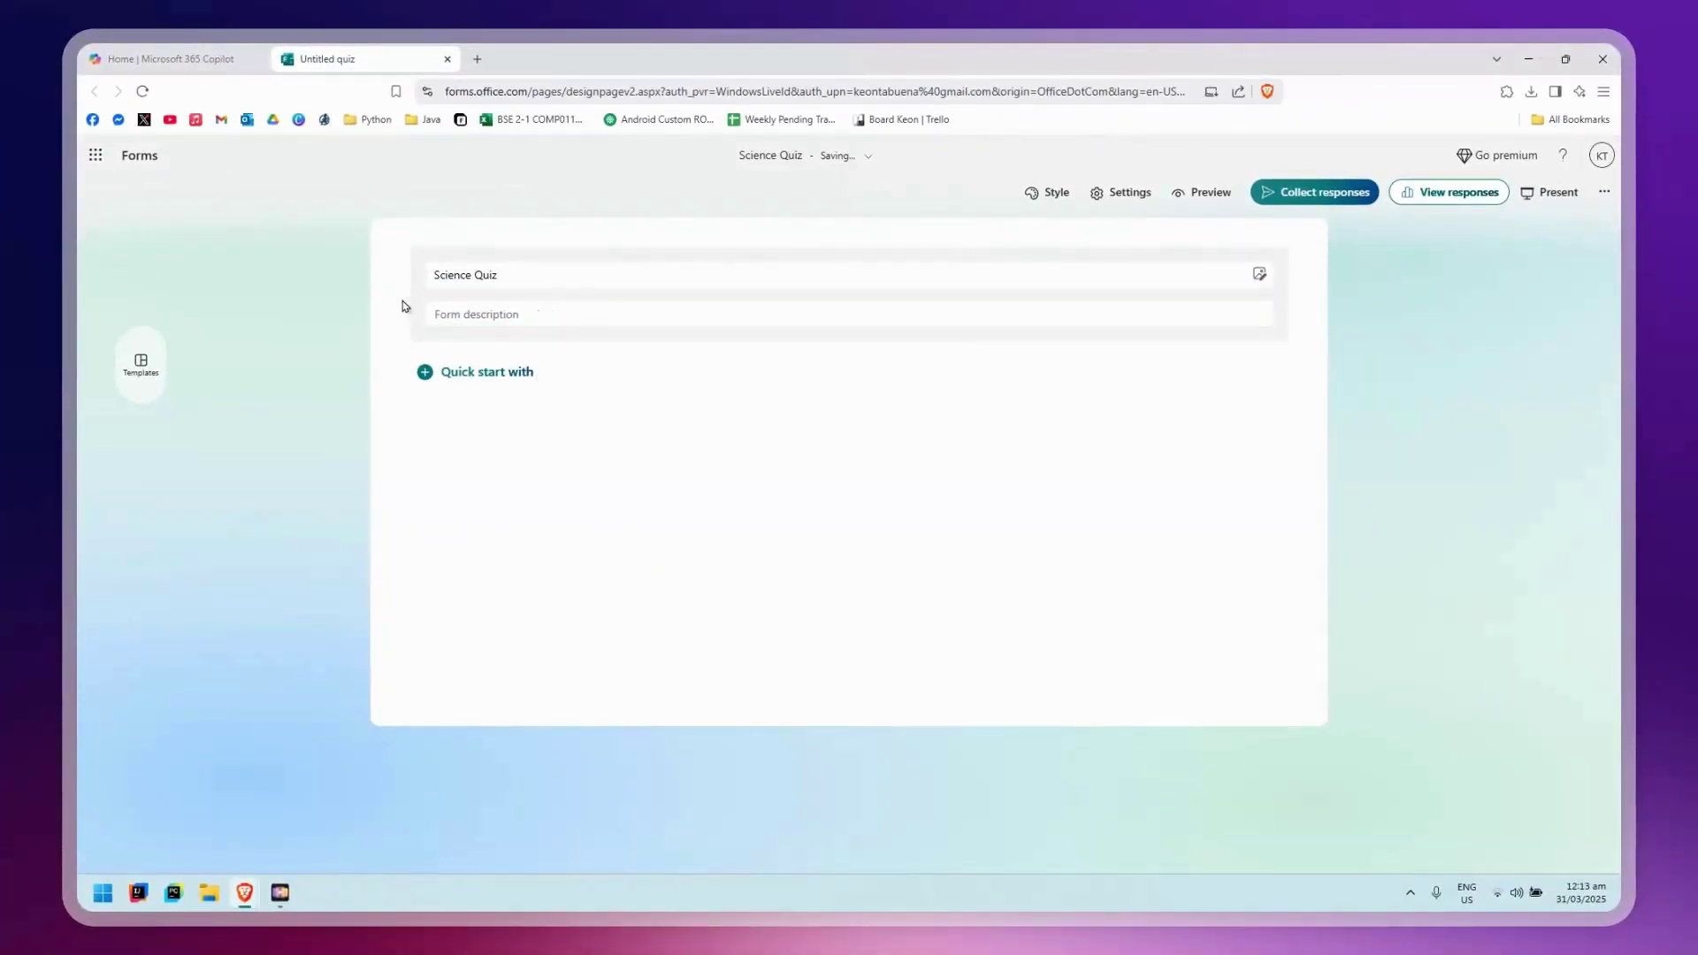
pyautogui.click(595, 302)
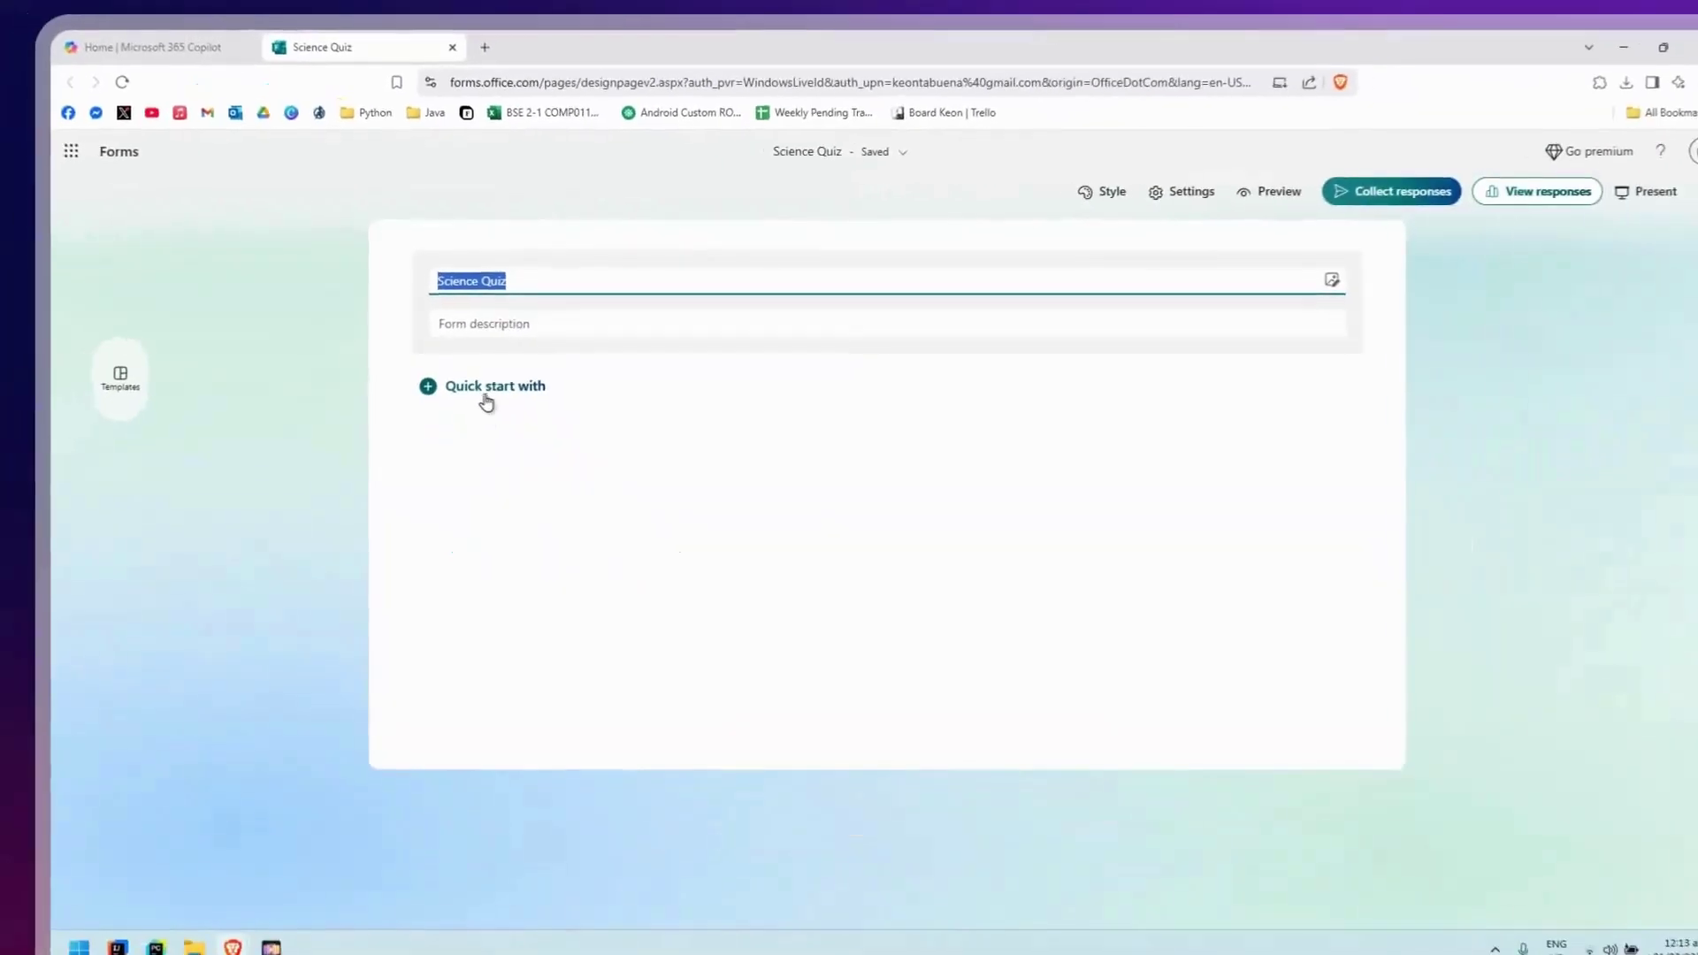
pyautogui.click(563, 562)
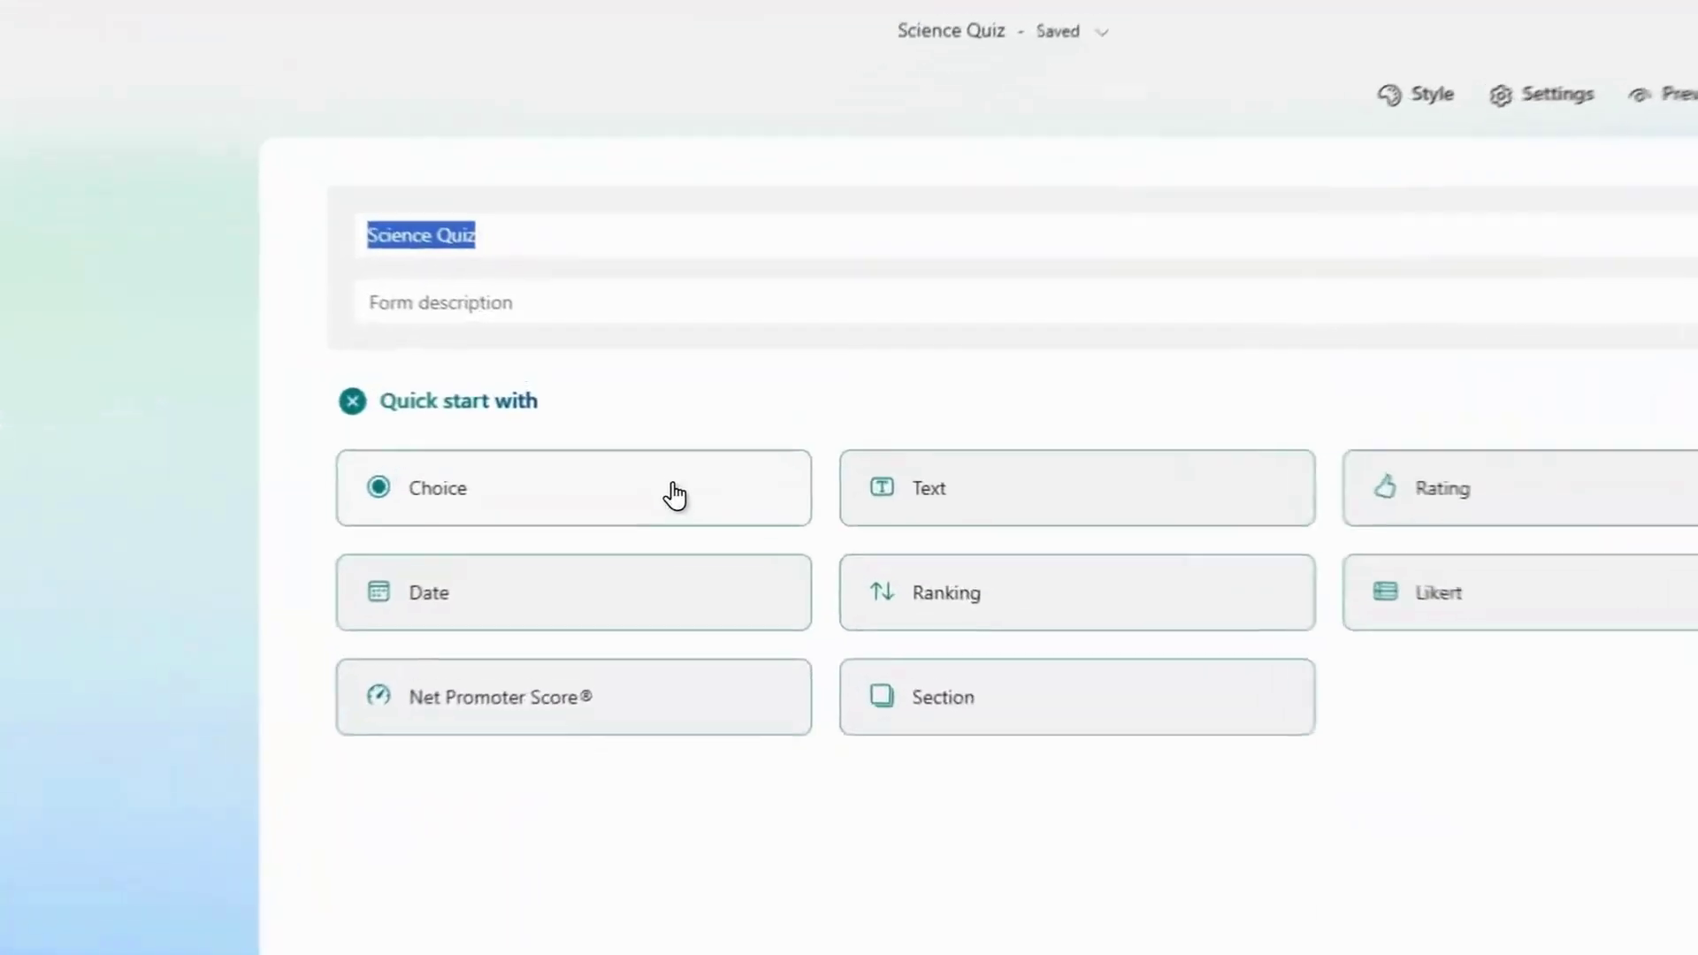
# Add a Choice question and paste in the text asking which two planets have no moons.
pyautogui.click(598, 442)
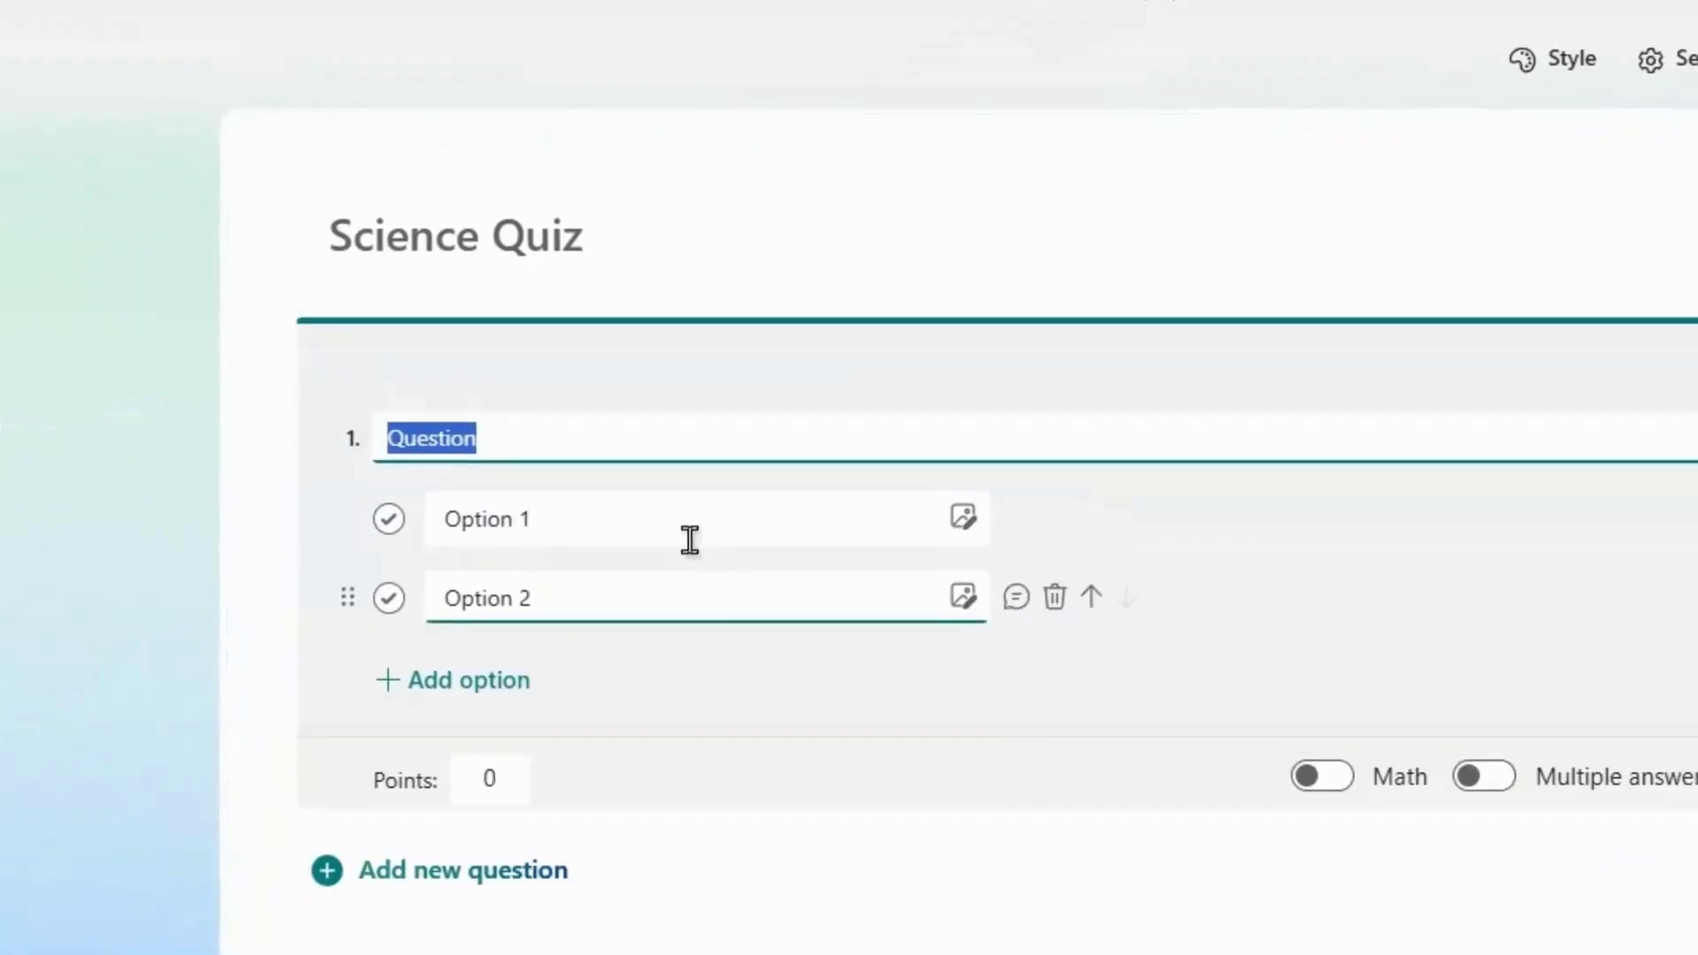
pyautogui.click(571, 453)
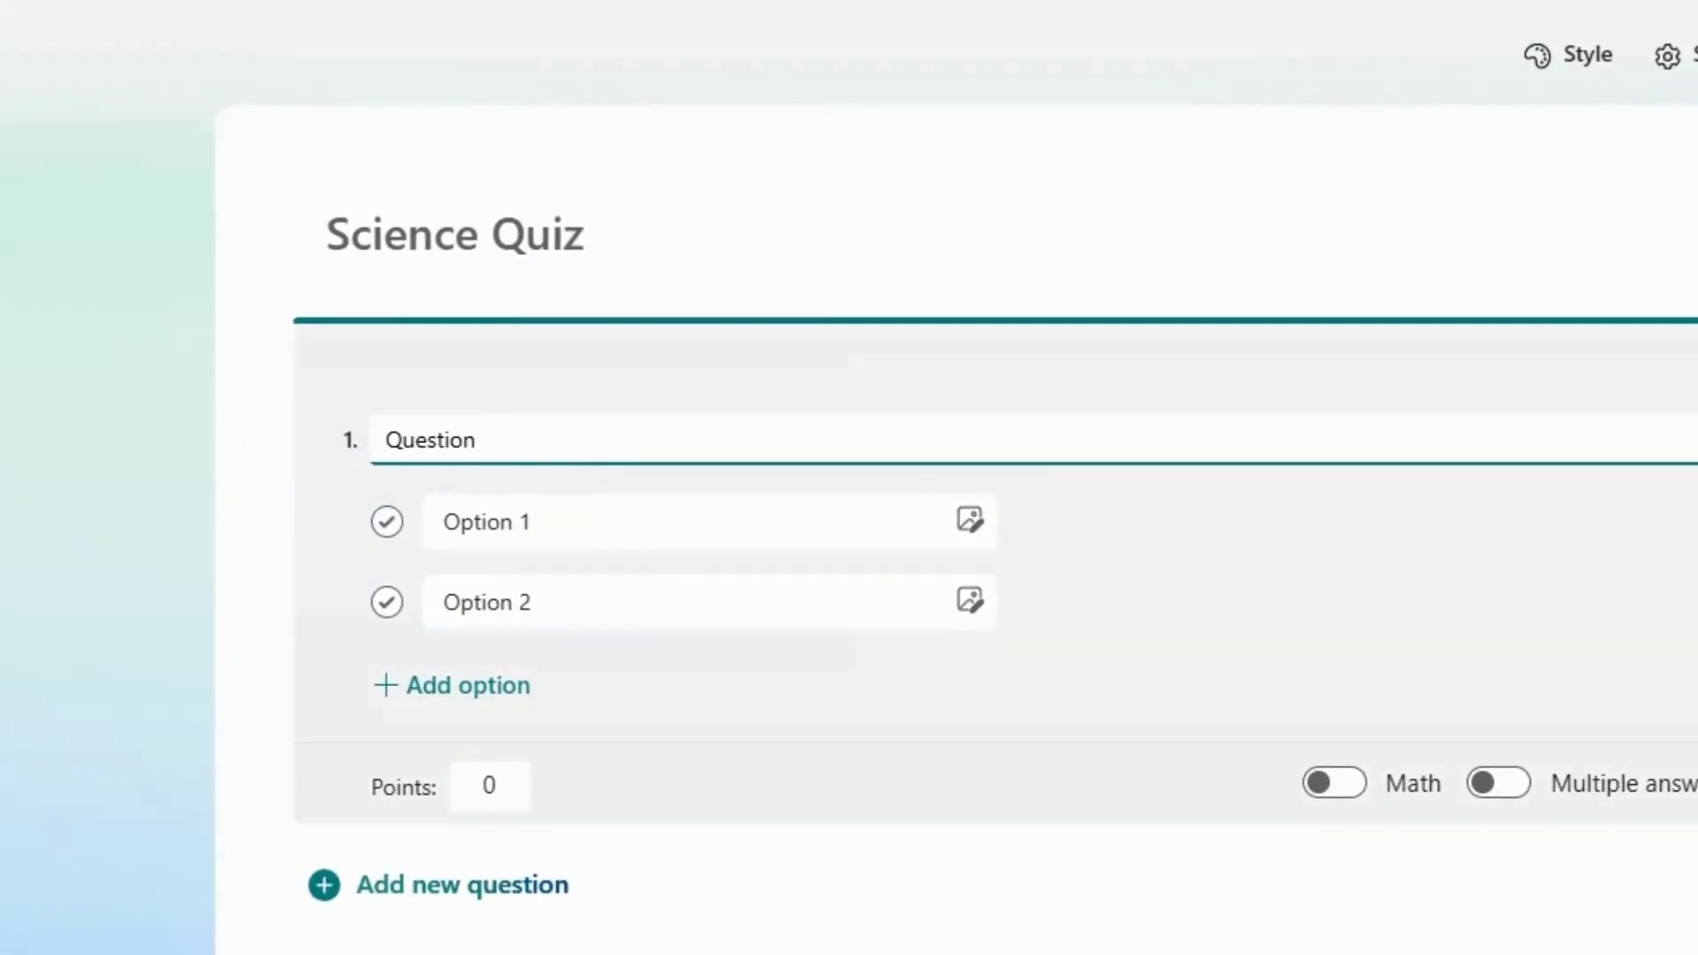
pyautogui.press('Tab')
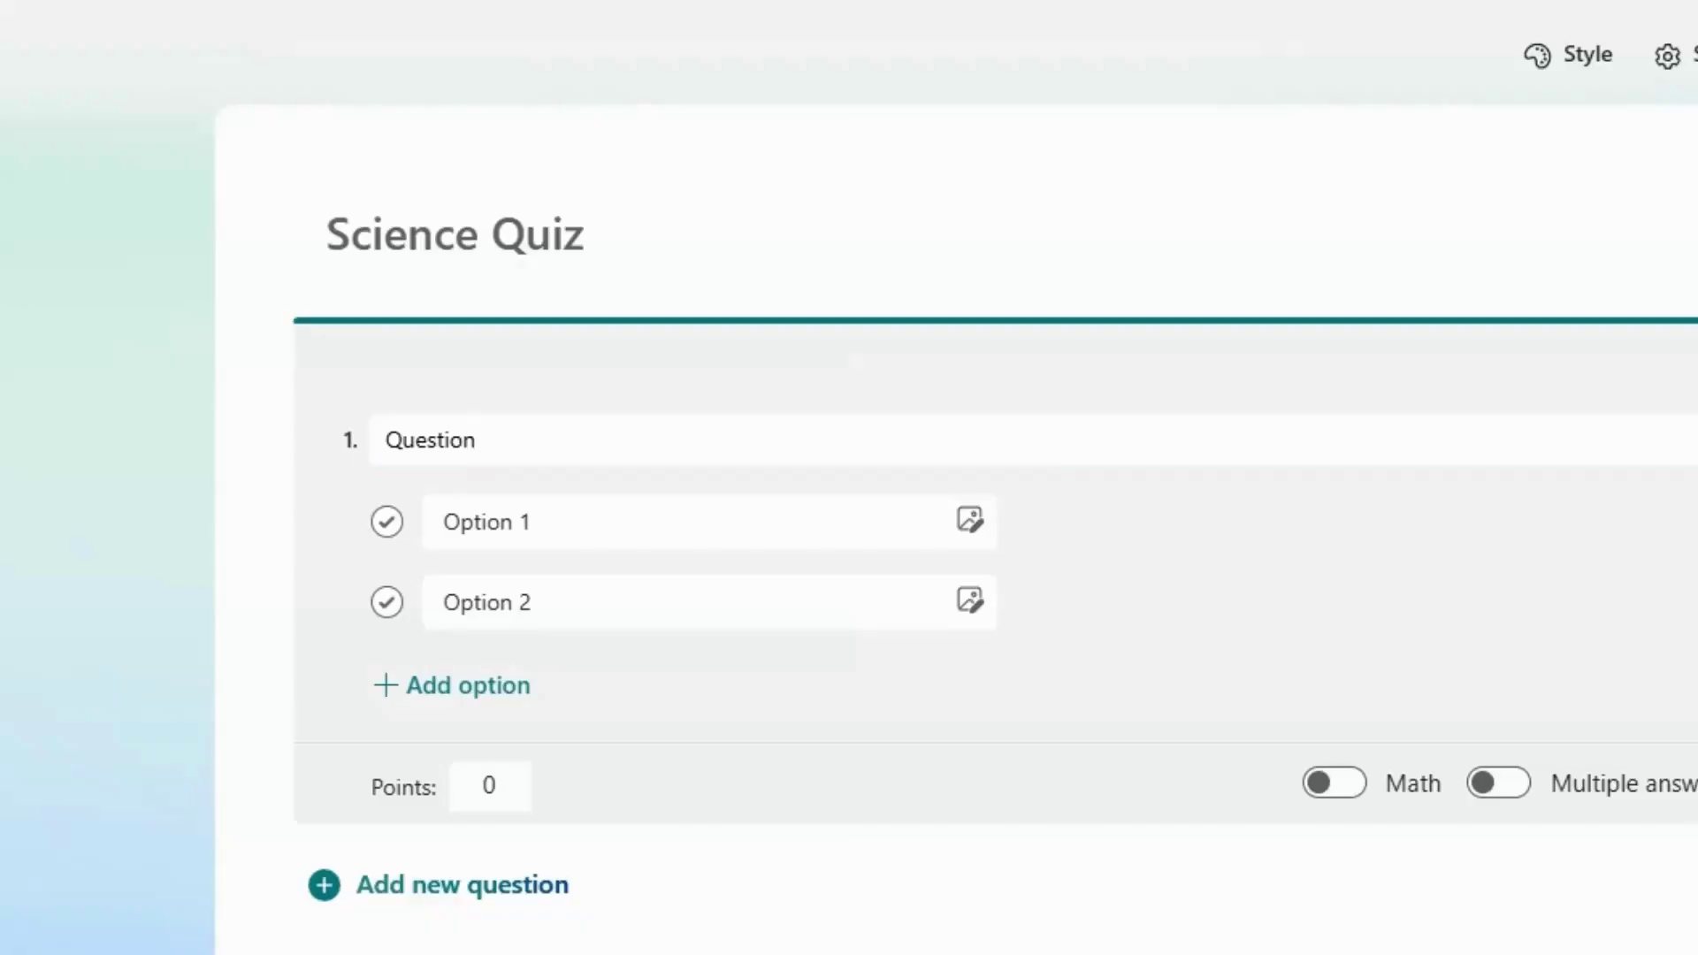
pyautogui.doubleClick(595, 443)
pyautogui.click(7, 492)
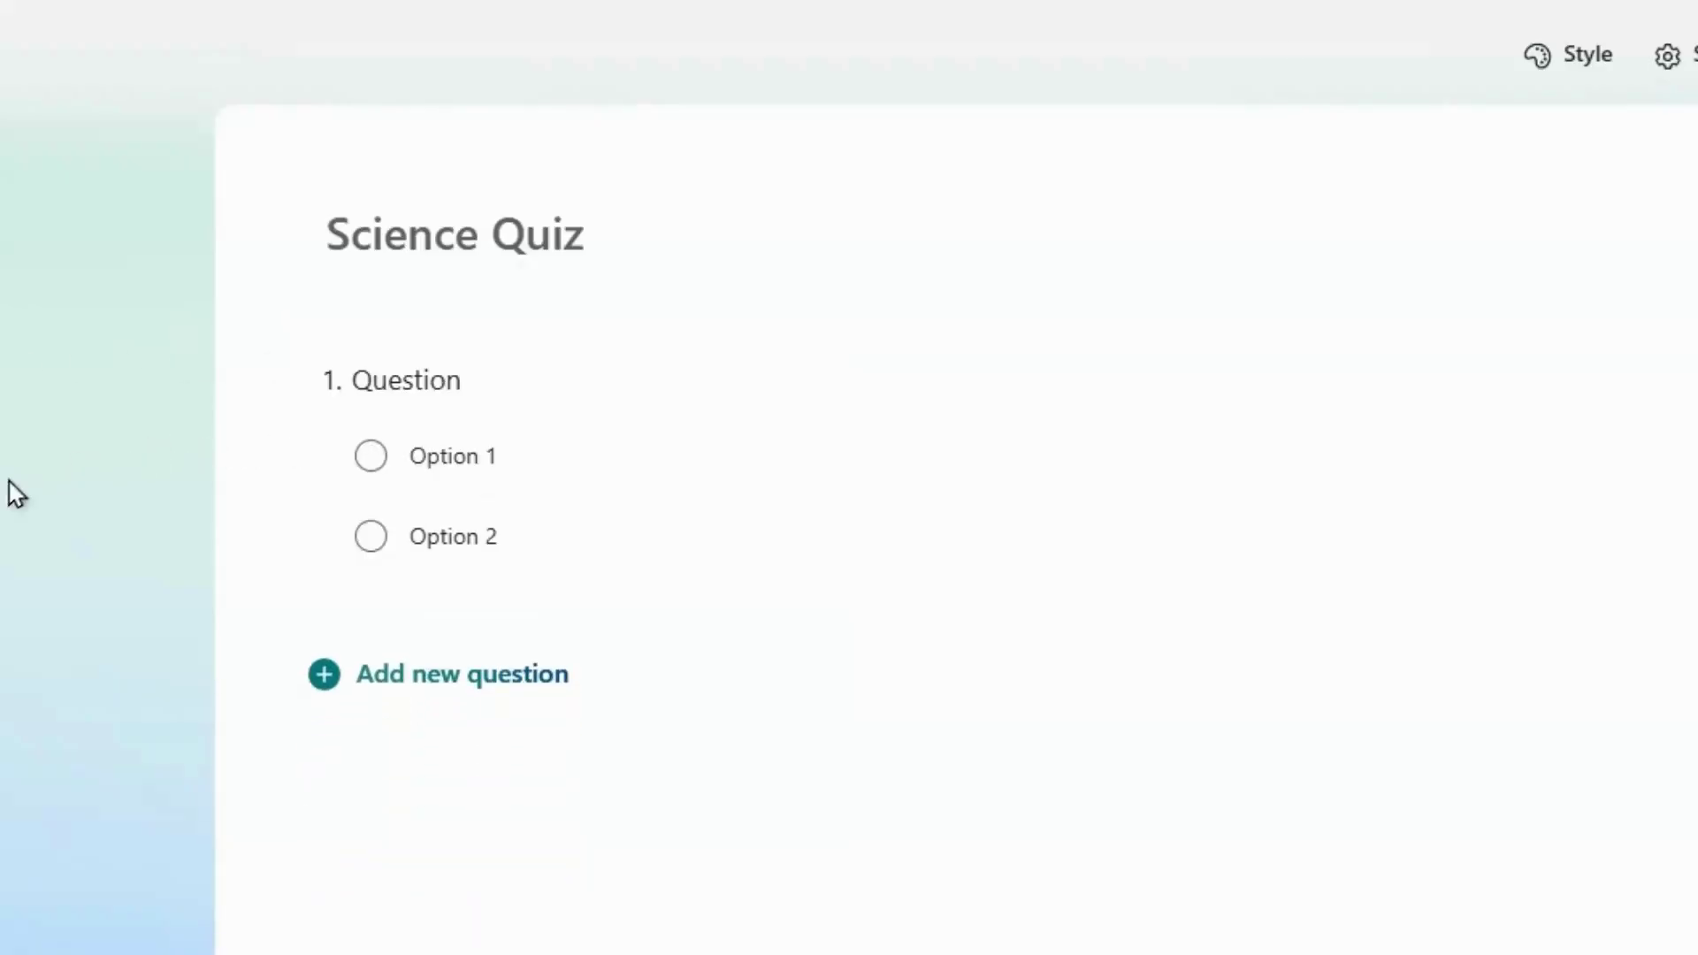
pyautogui.click(559, 458)
pyautogui.doubleClick(588, 448)
pyautogui.write('Which two planets in our solar system have no moons?')
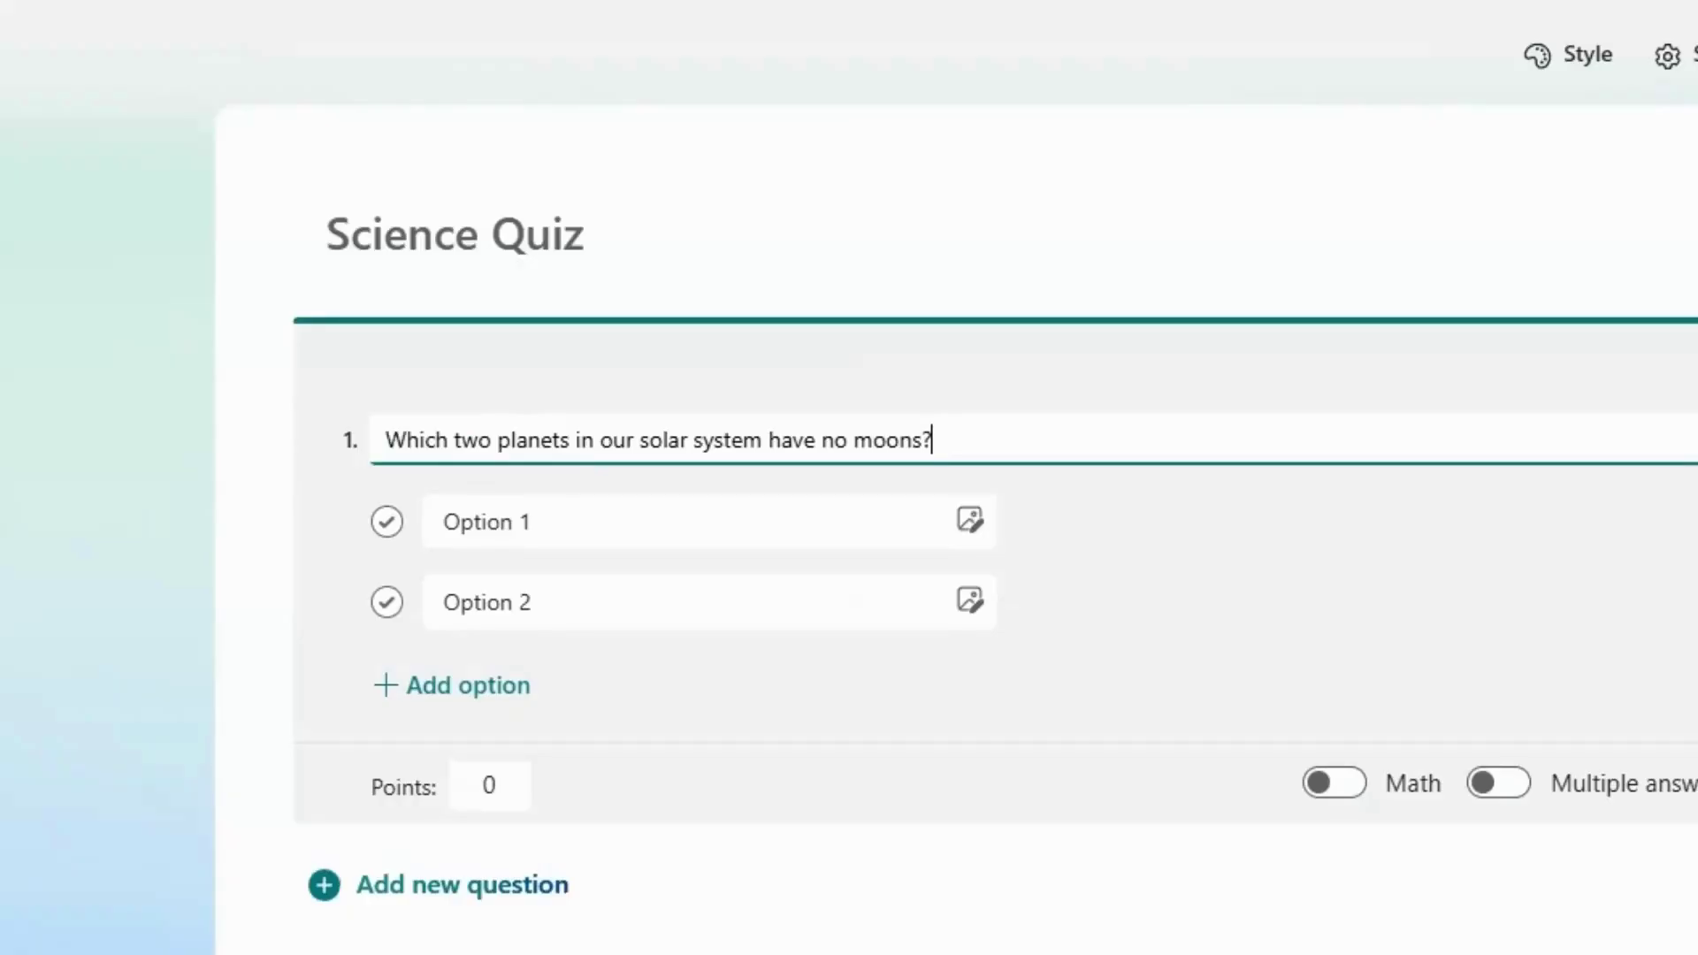
# Fill in four answer options: A) Mercury, B) Venus, C) Mars, D) Neptune.
pyautogui.click(629, 526)
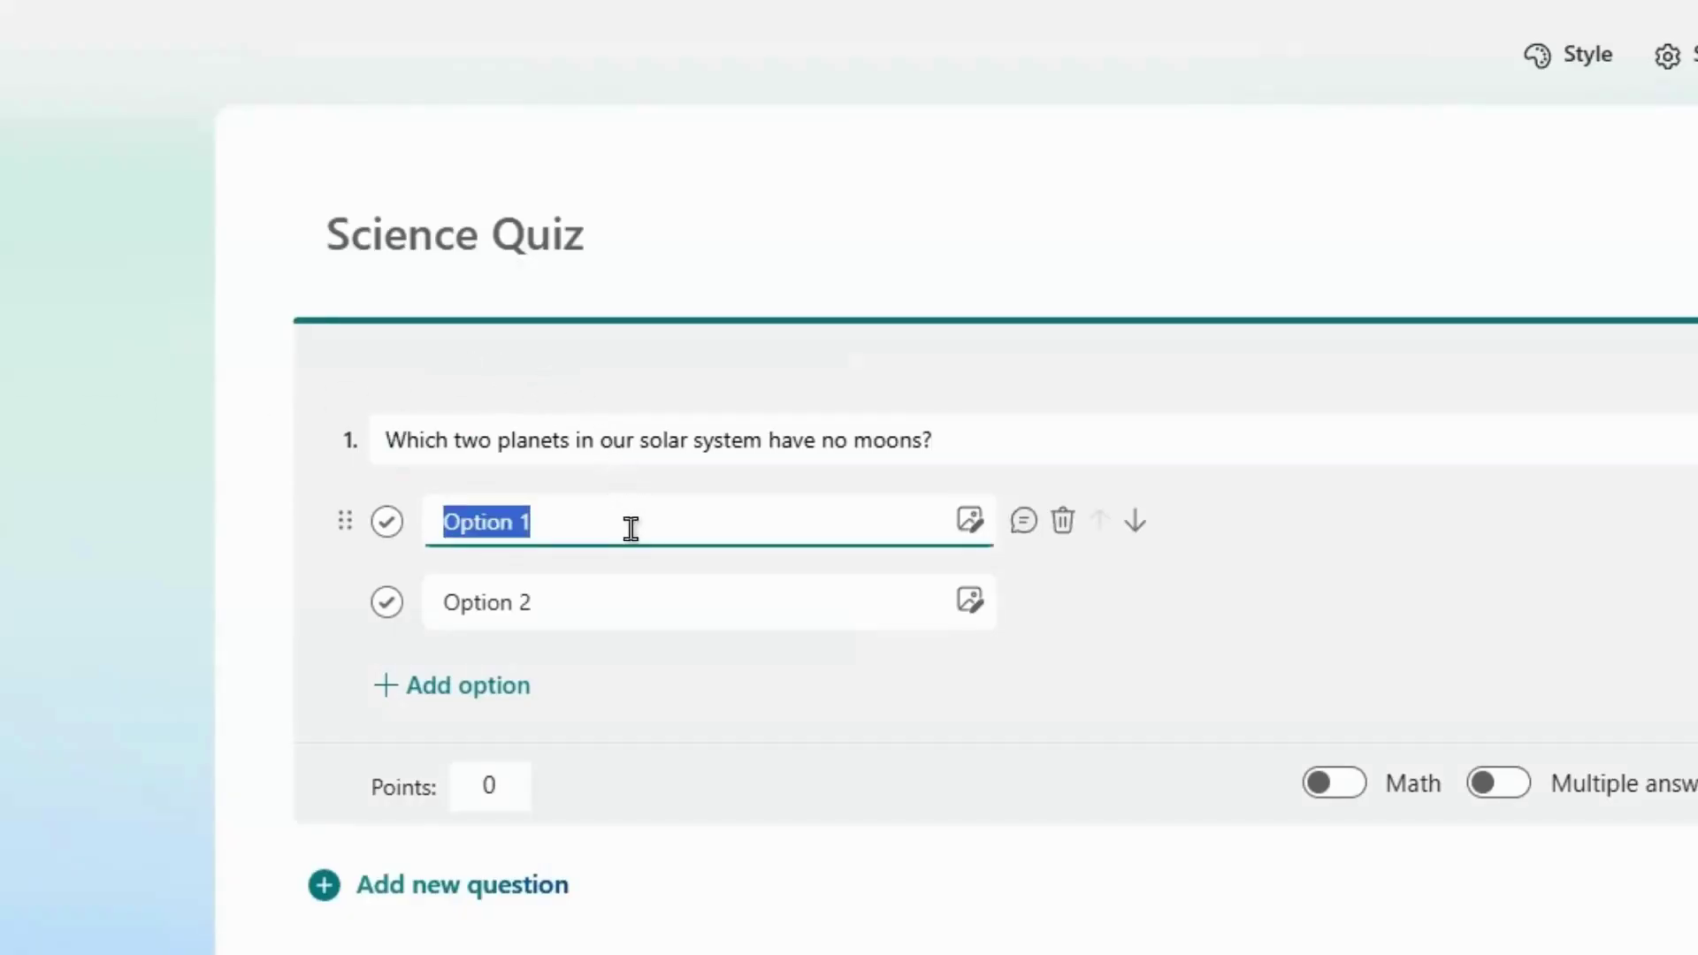
pyautogui.write('A) Mercury')
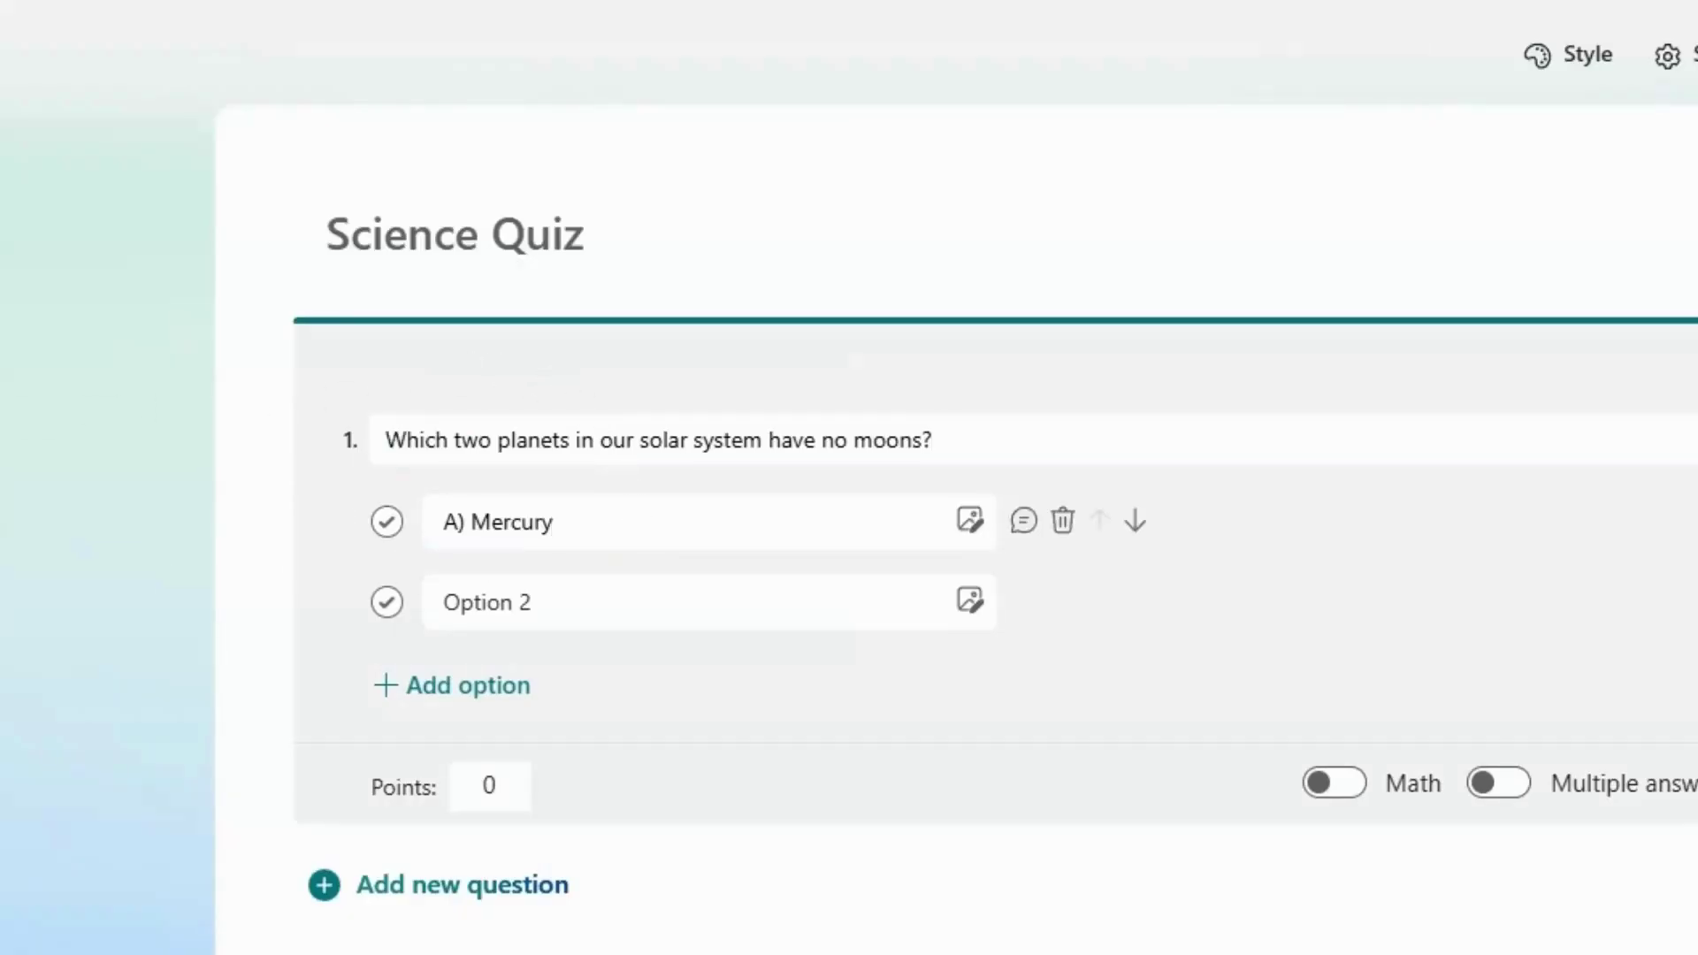
pyautogui.click(598, 601)
pyautogui.write('B) Venus')
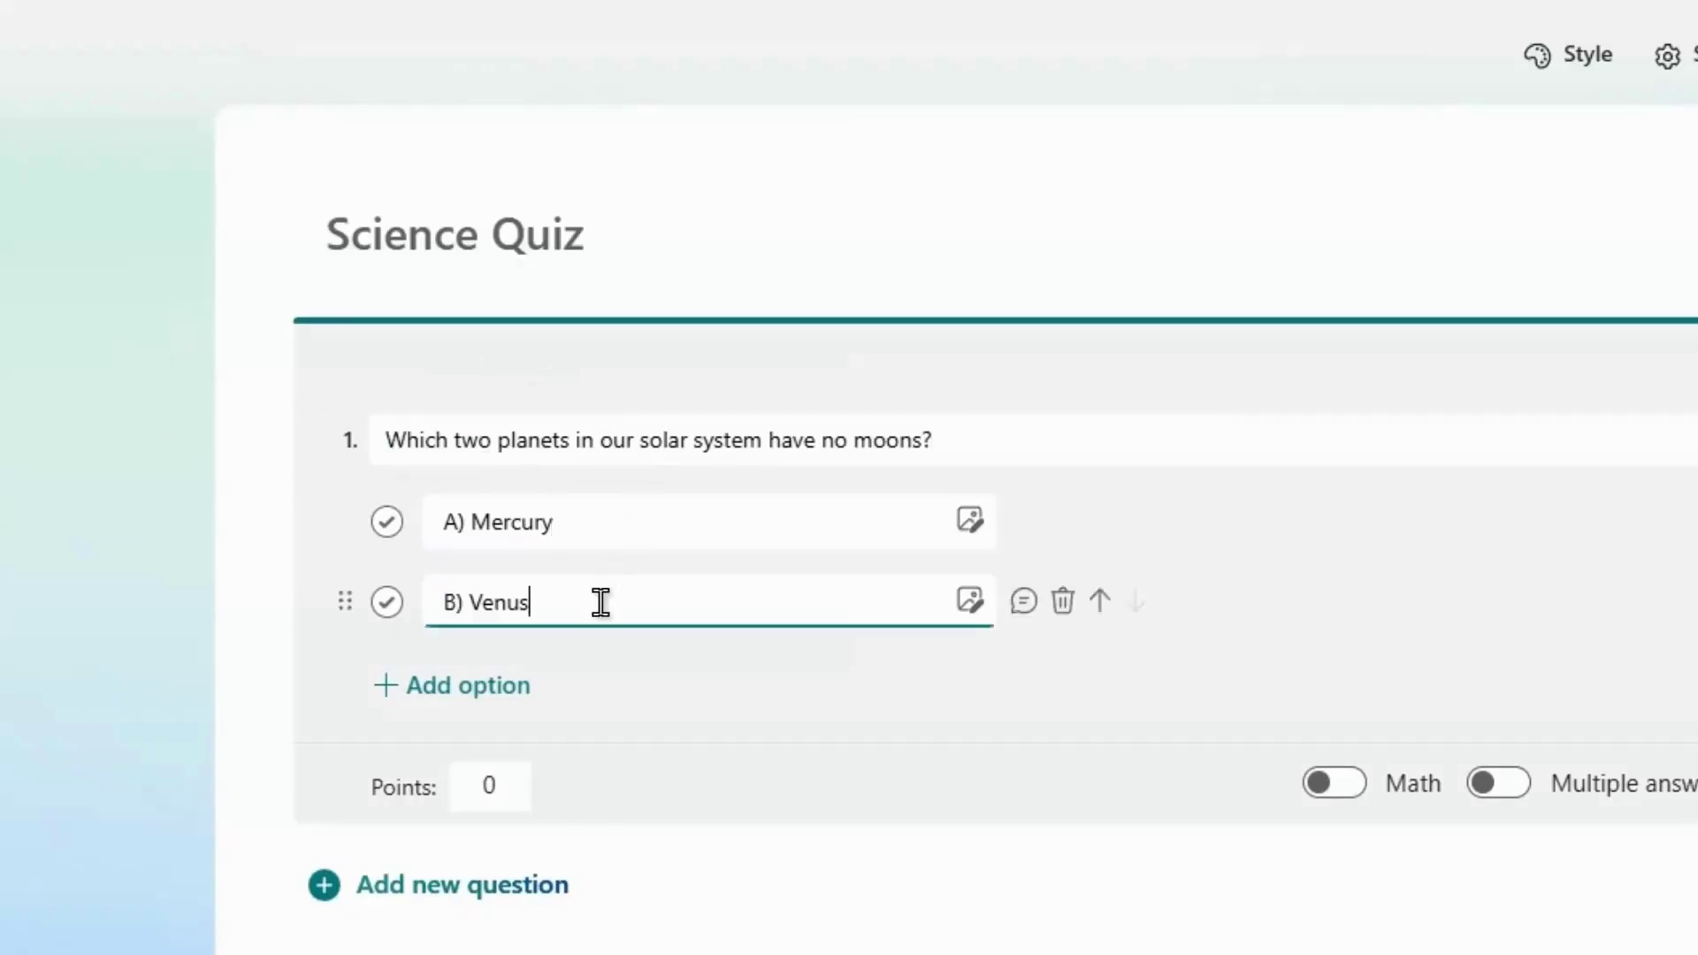
pyautogui.click(473, 690)
pyautogui.press('Return')
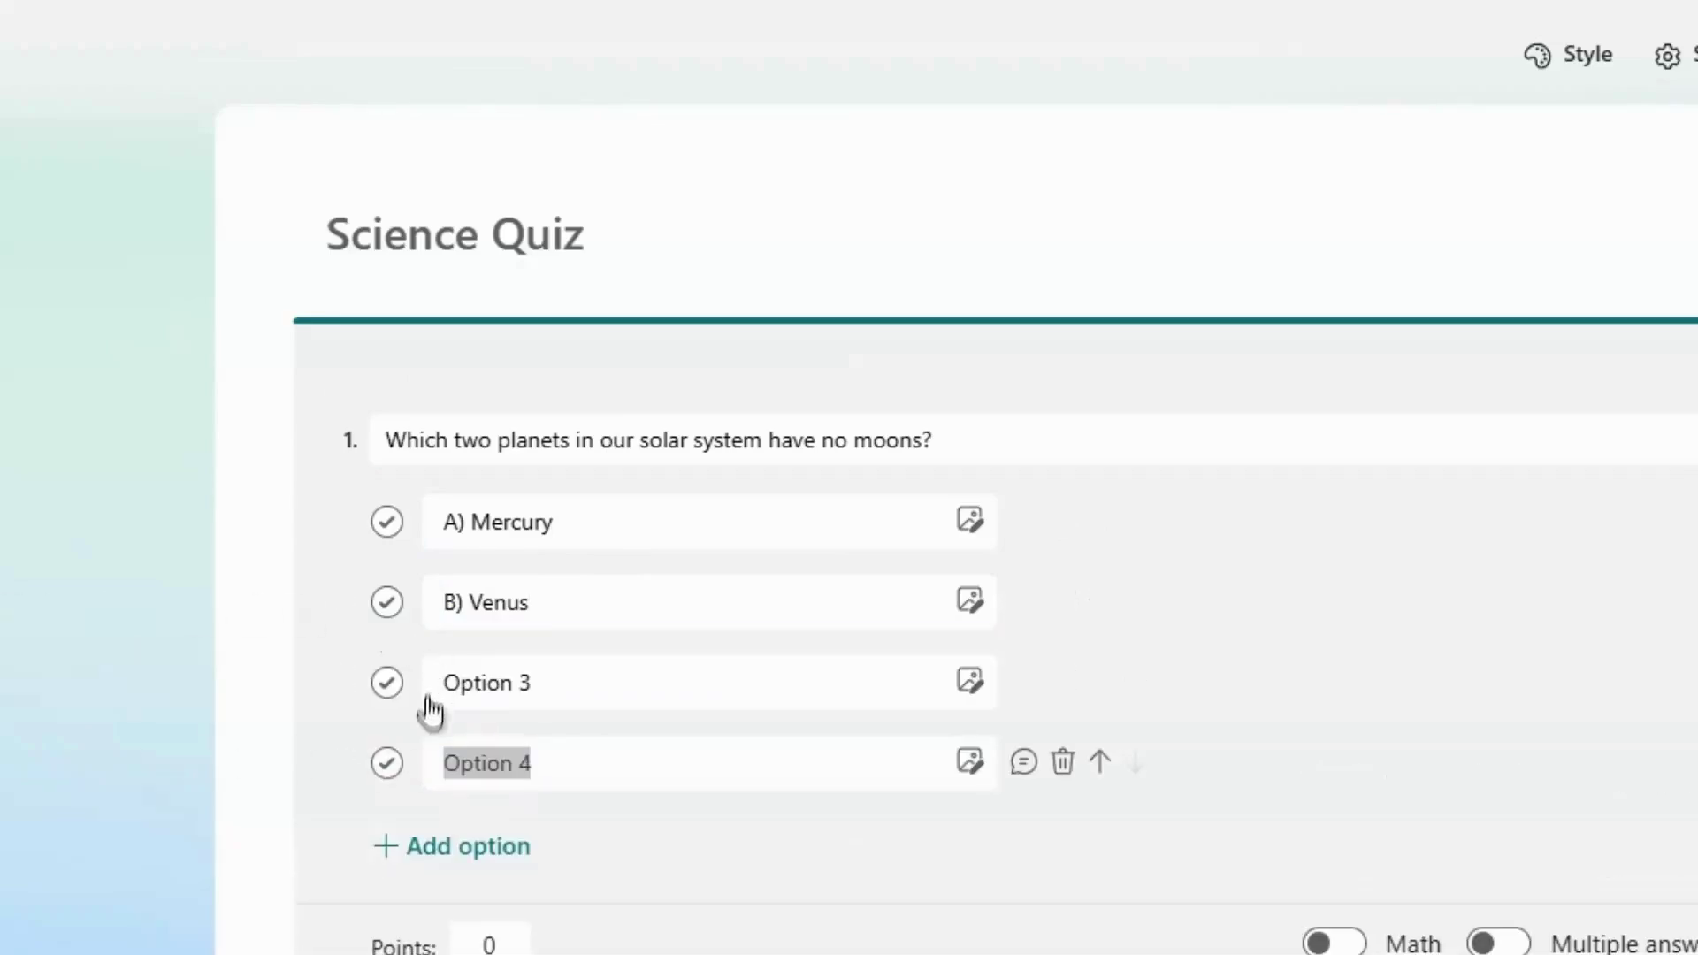
pyautogui.click(626, 690)
pyautogui.write('C) Mars')
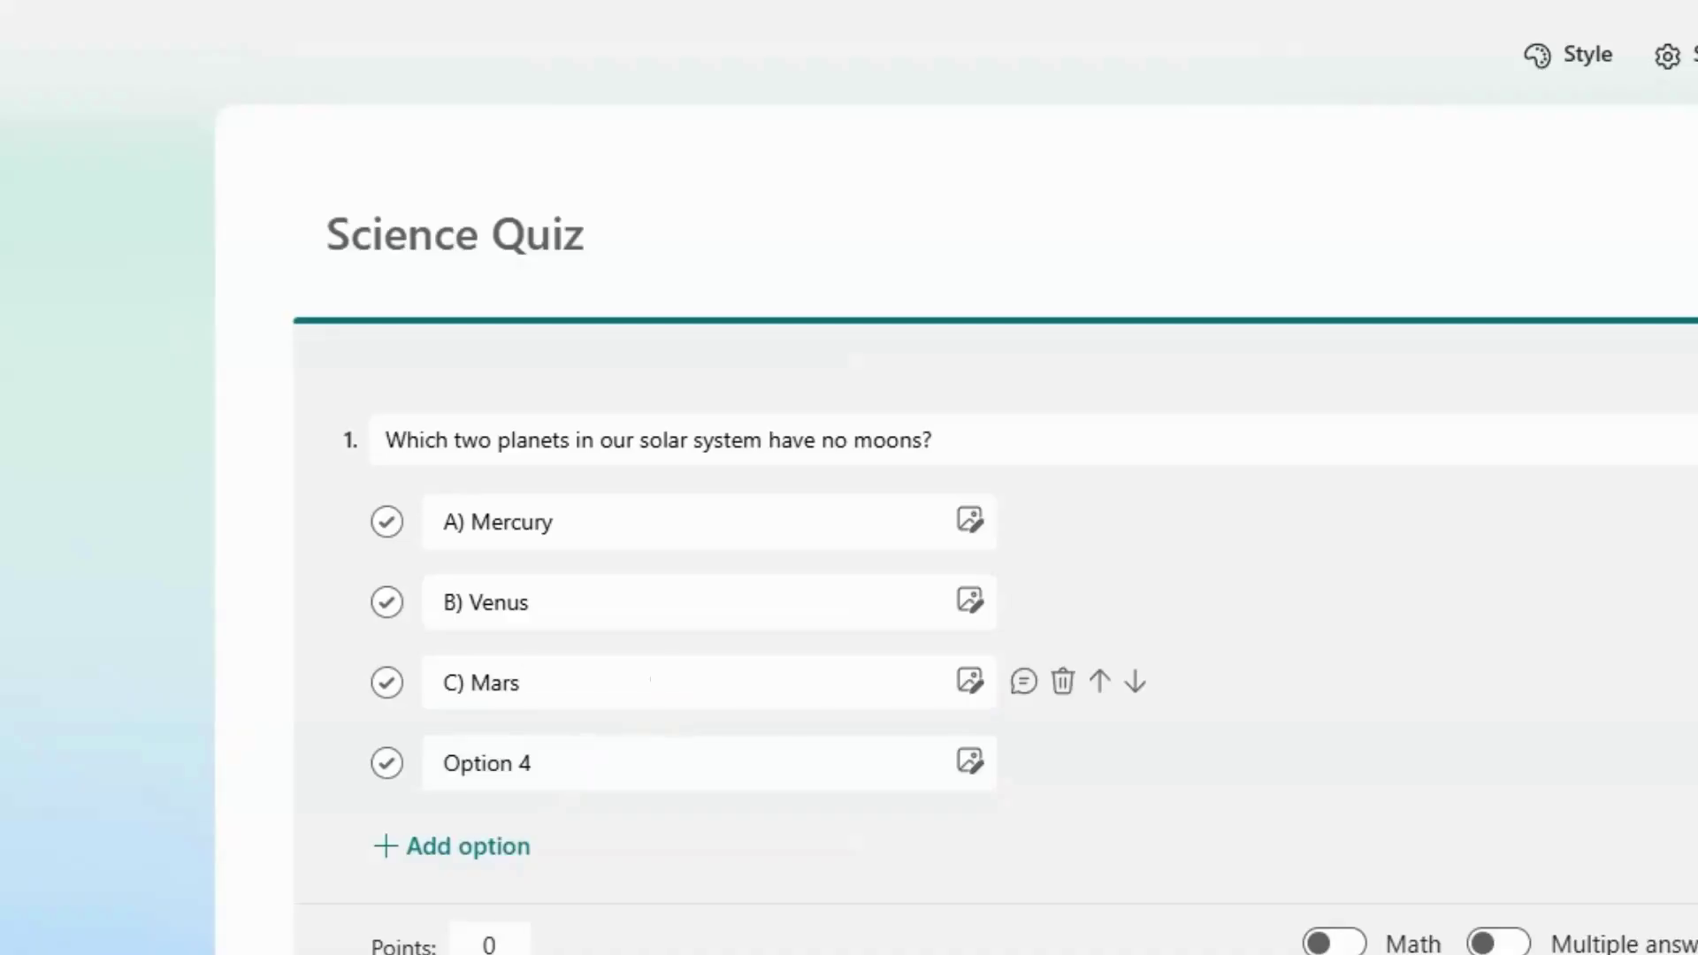
pyautogui.press('Tab')
pyautogui.write('D) Neptune')
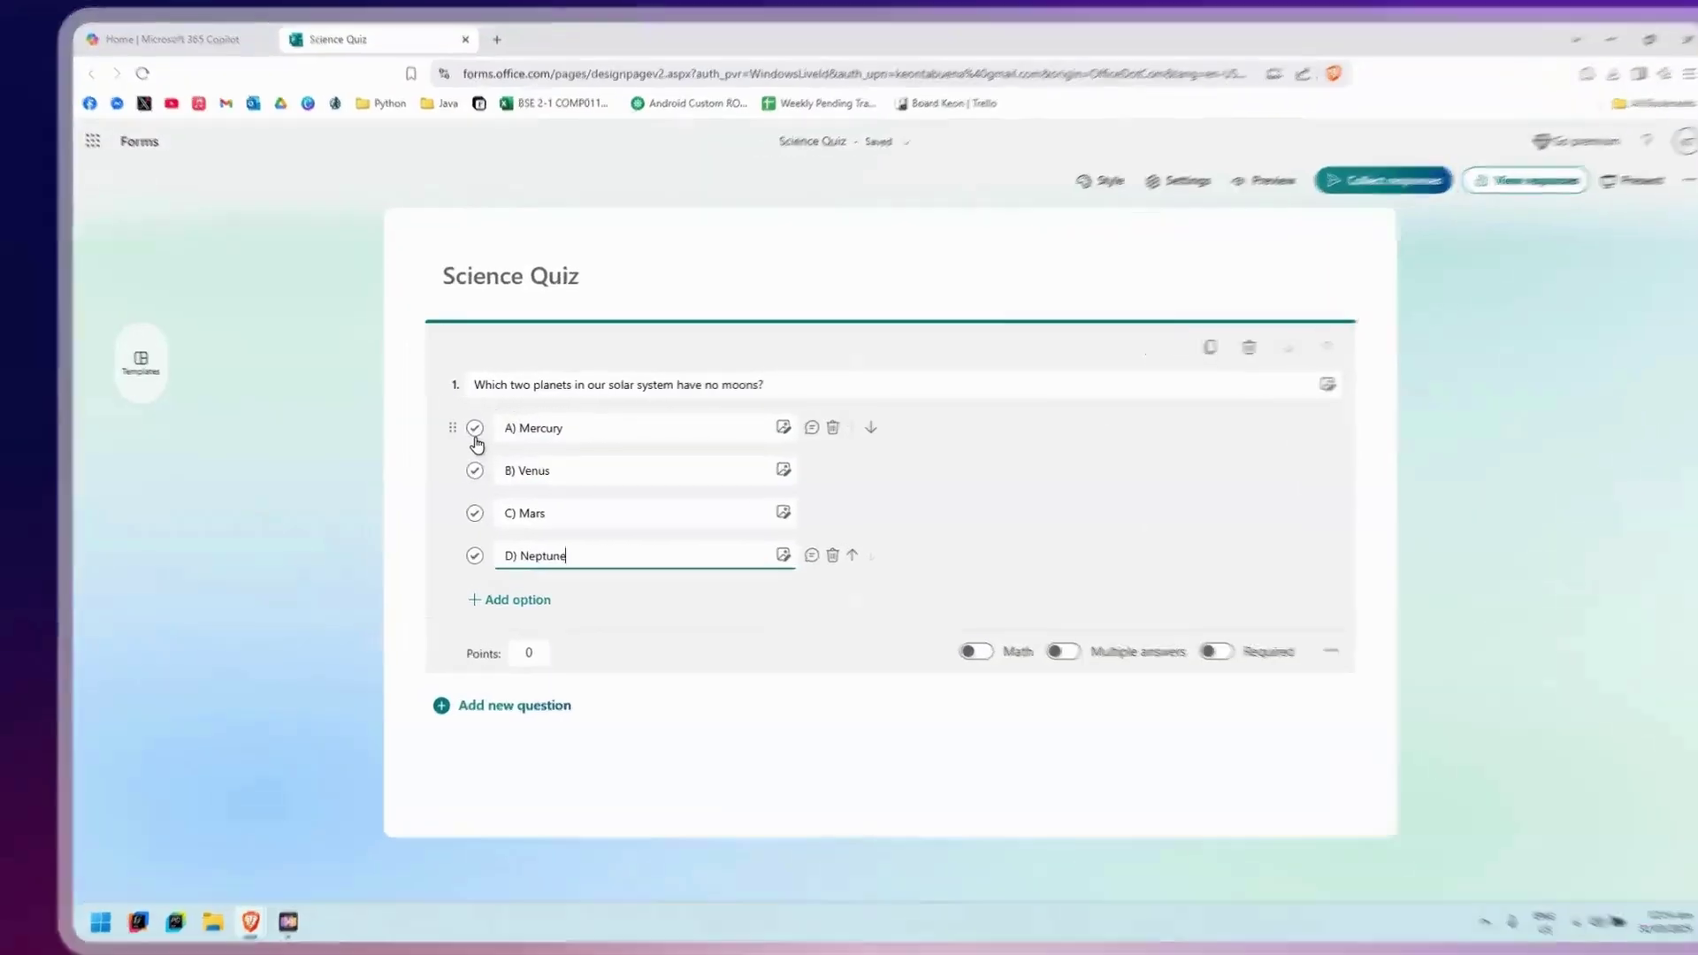
# Mark Mercury and Venus as correct answers and turn on multiple answers.
pyautogui.click(456, 426)
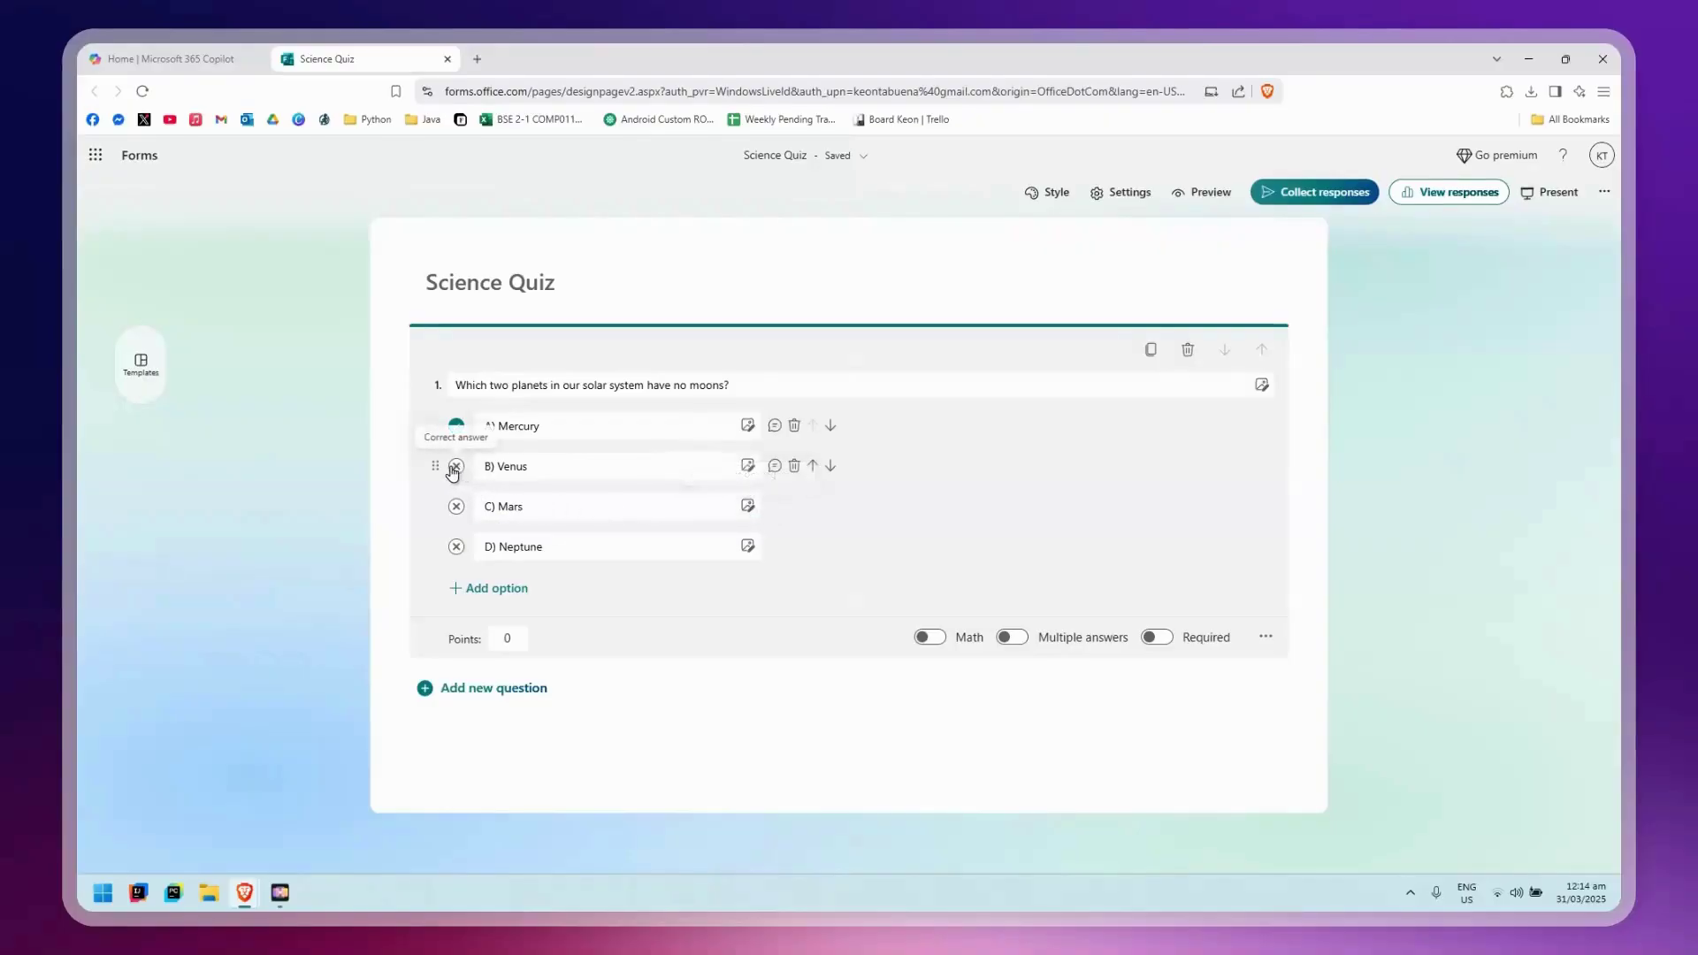
pyautogui.click(453, 468)
pyautogui.click(461, 429)
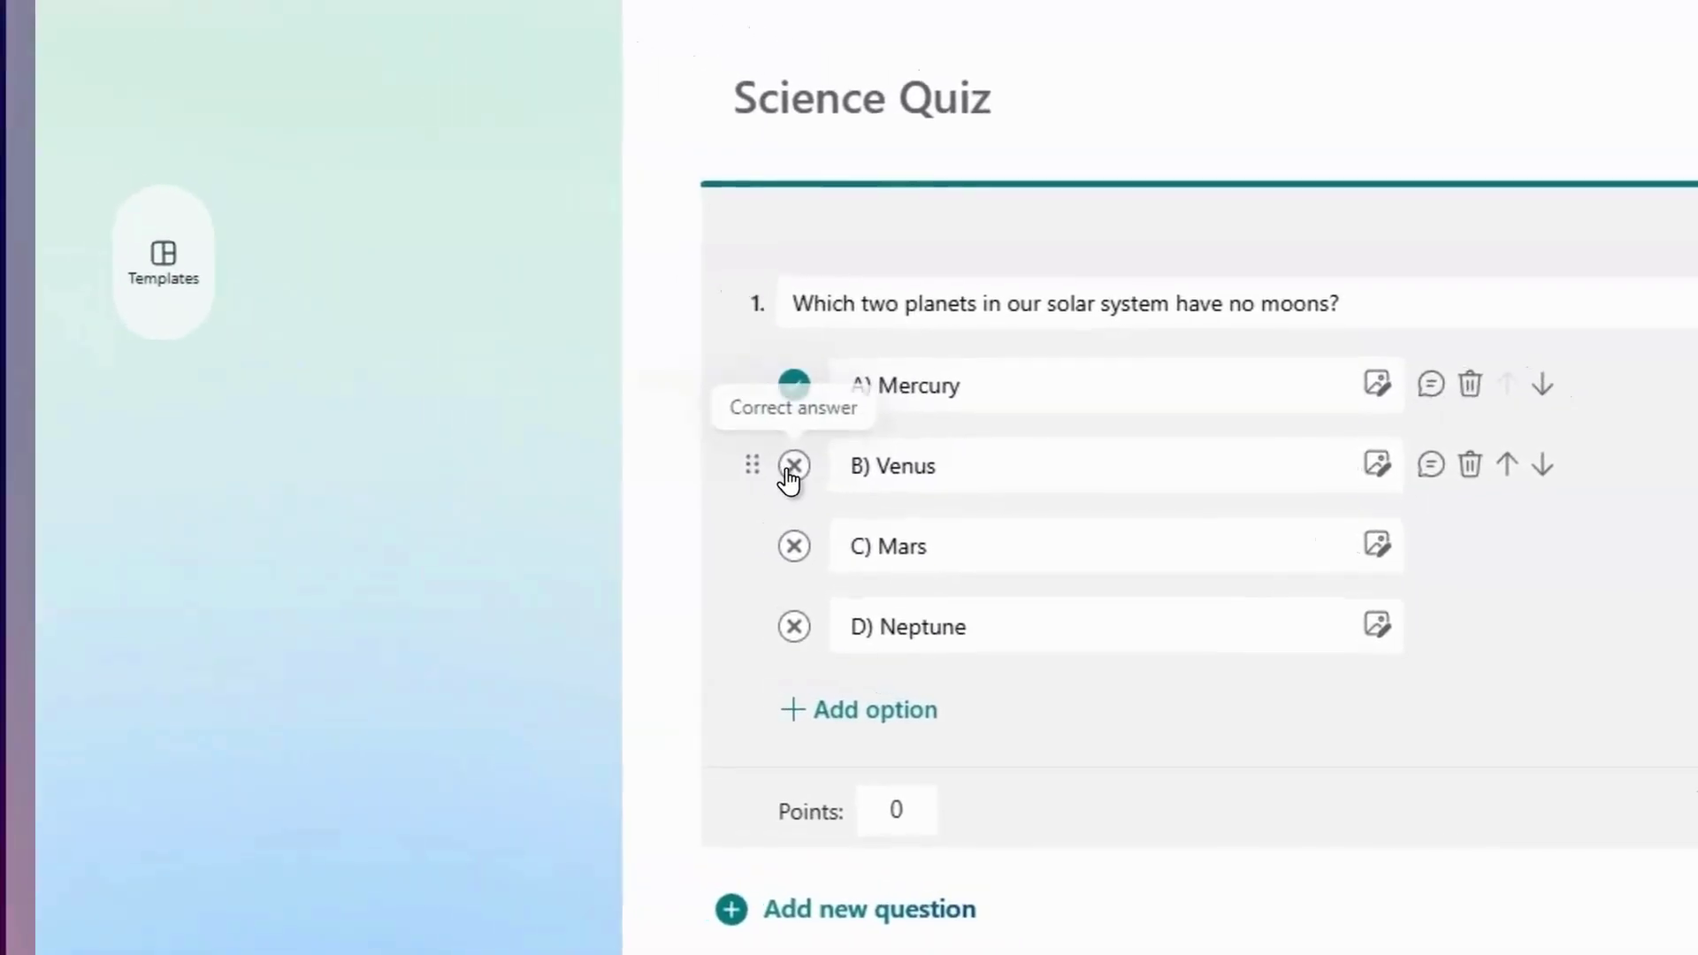
pyautogui.click(789, 476)
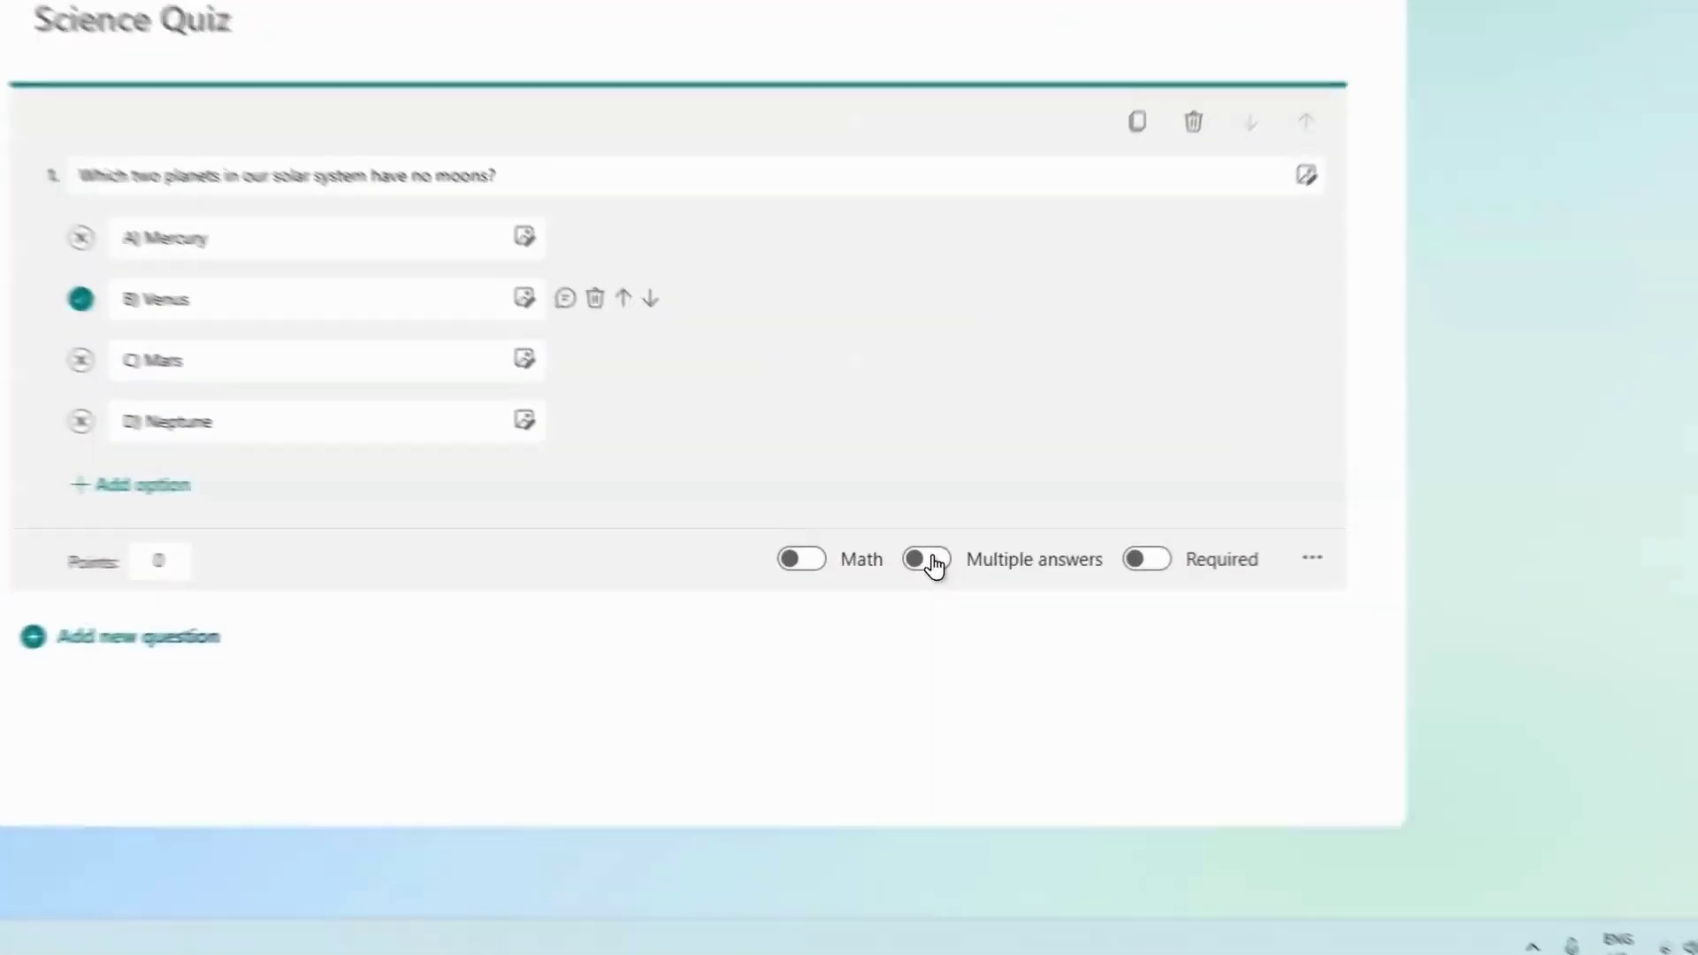
pyautogui.click(1013, 638)
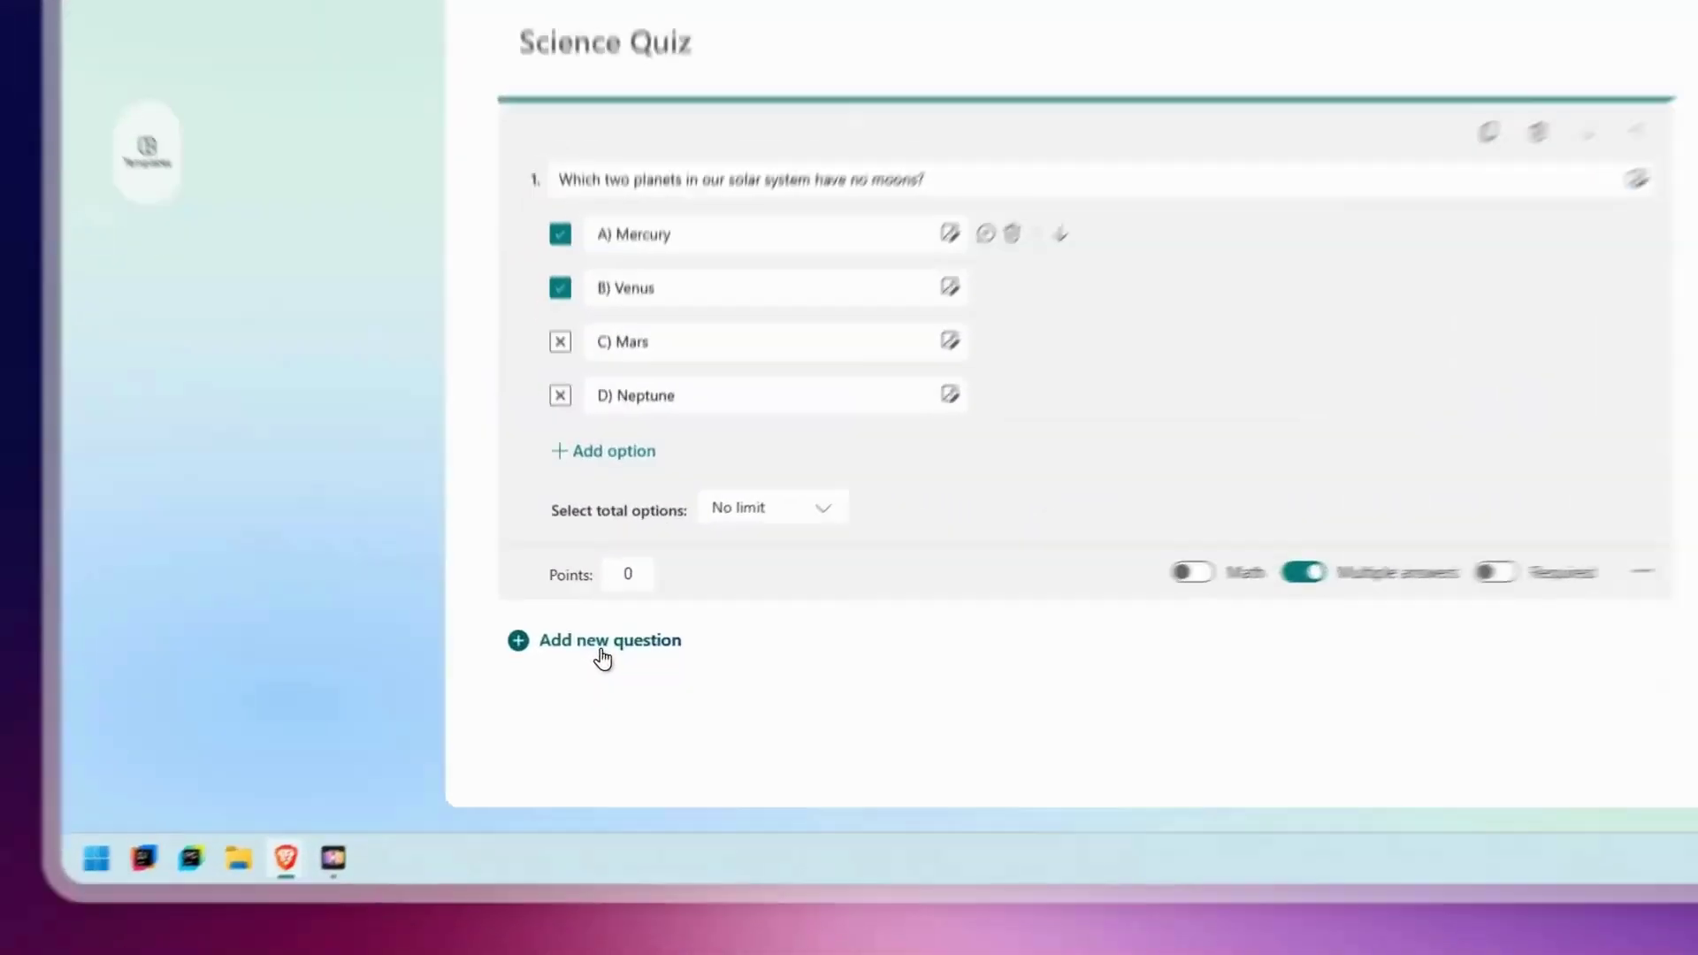
# Show the question types for a new question below question 1, then scroll back to the title.
pyautogui.click(498, 731)
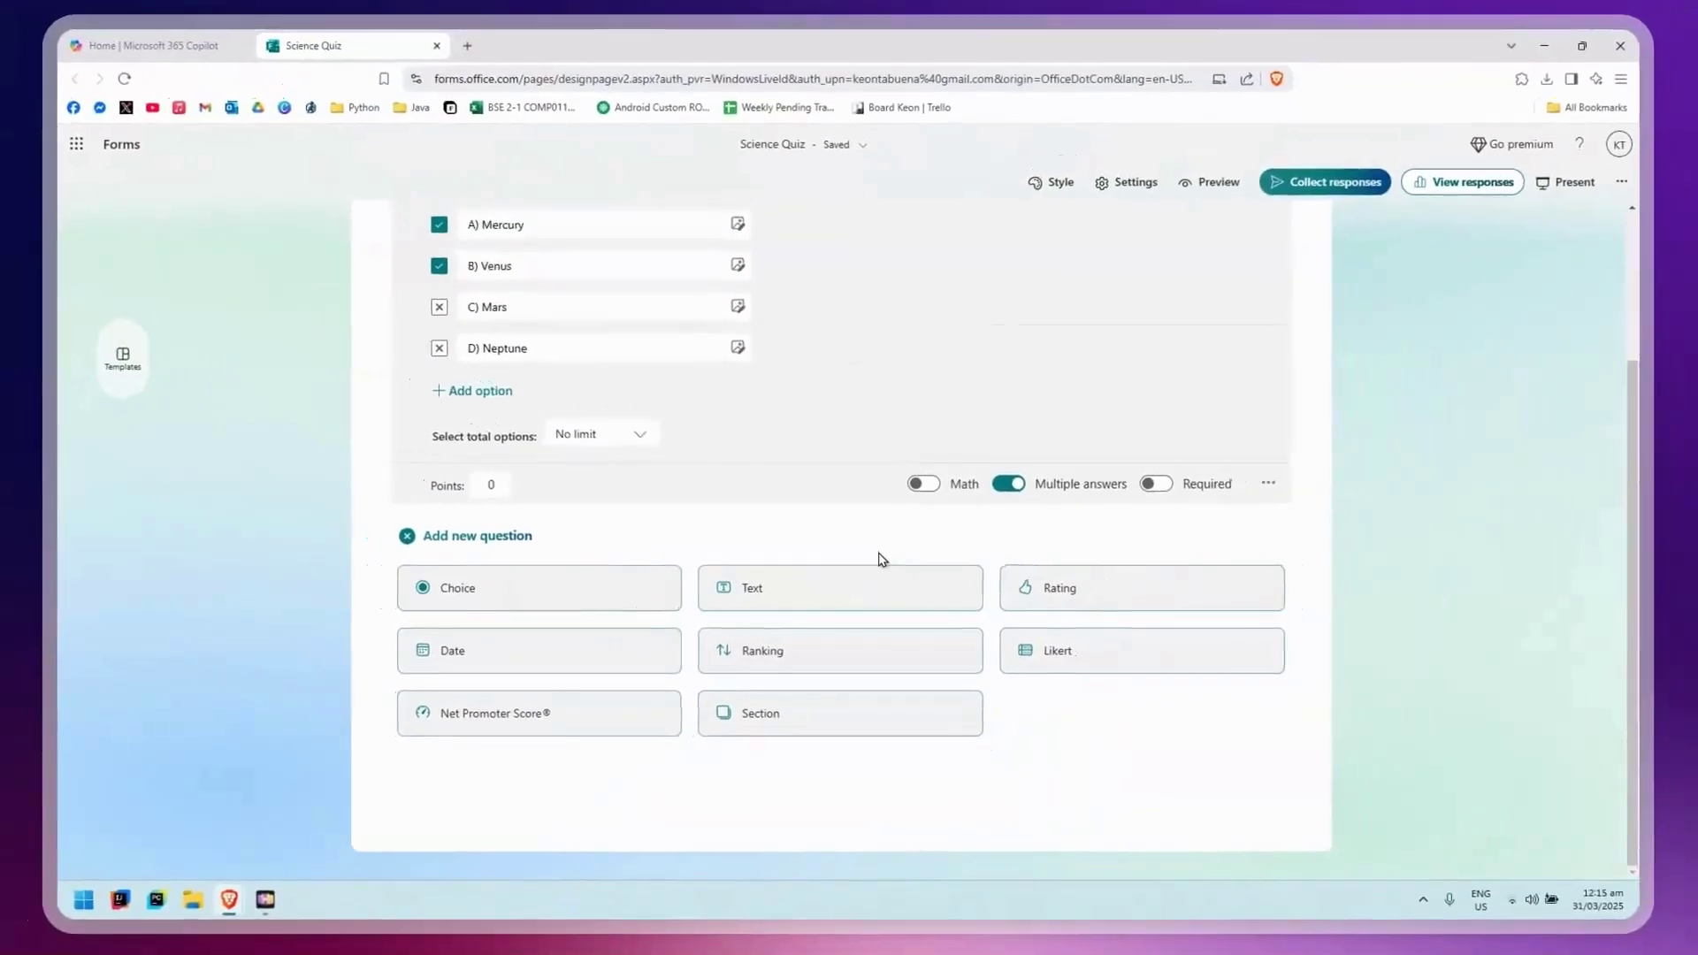
pyautogui.scroll(2, 877, 570)
pyautogui.scroll(-2, 1017, 460)
pyautogui.scroll(2, 1048, 442)
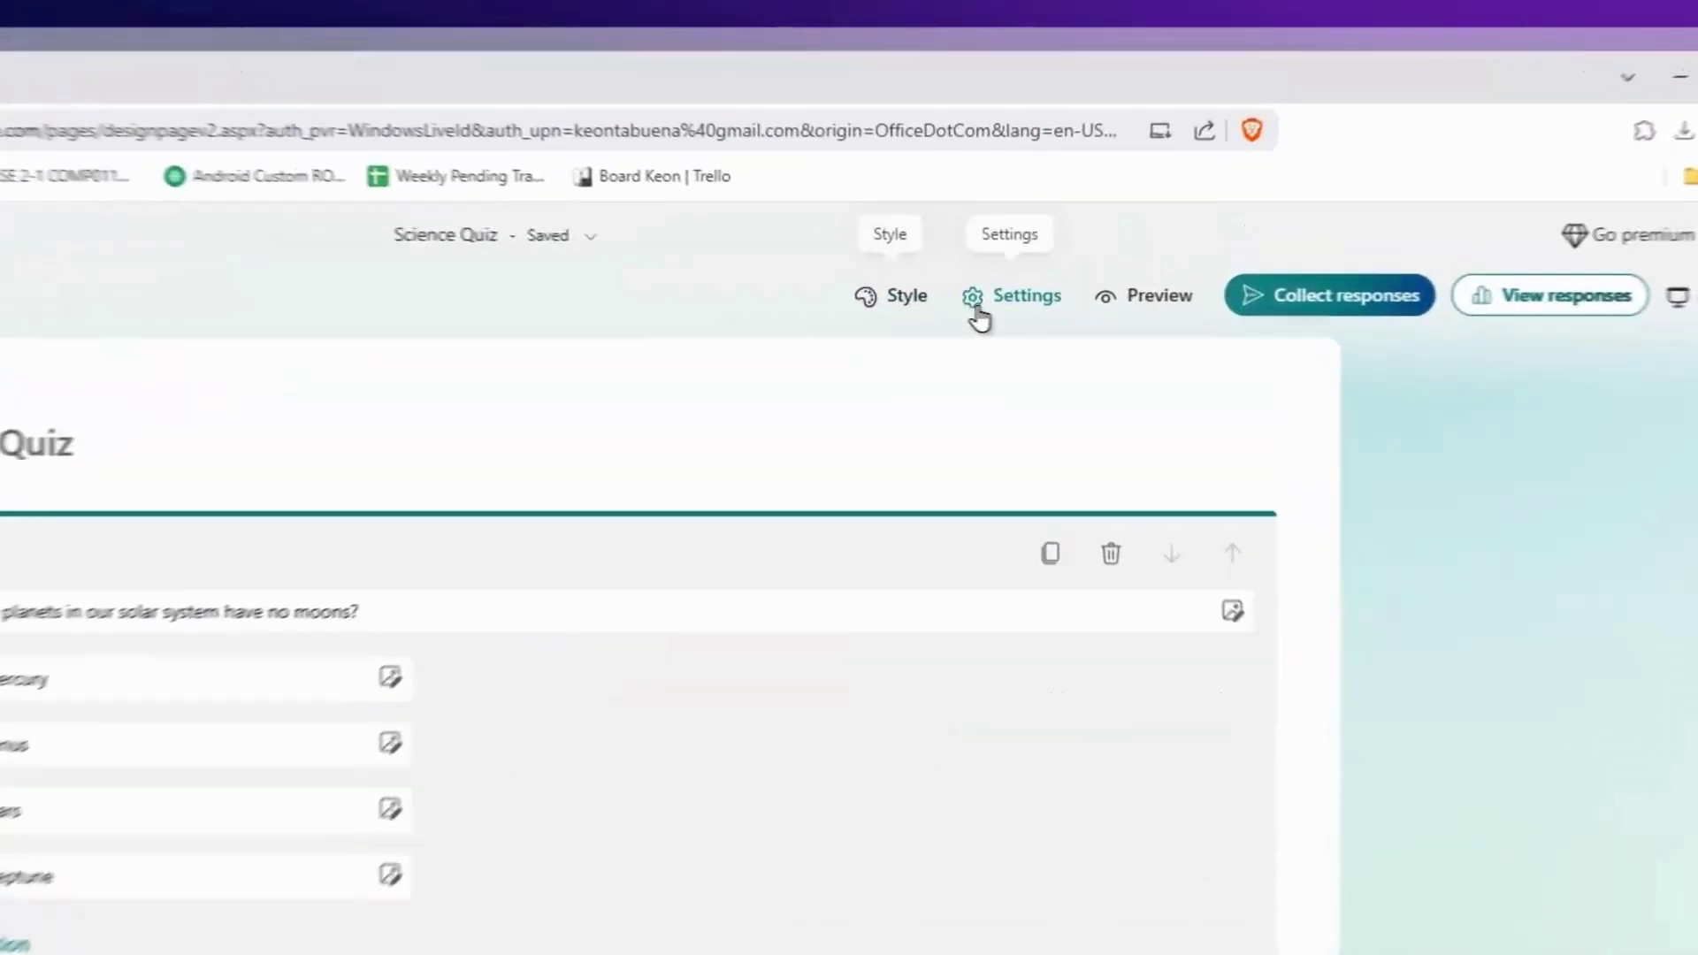
# In the quiz settings, try the Start date and End date options, then clear both.
pyautogui.click(1101, 197)
pyautogui.scroll(-2, 1436, 411)
pyautogui.scroll(2, 1221, 491)
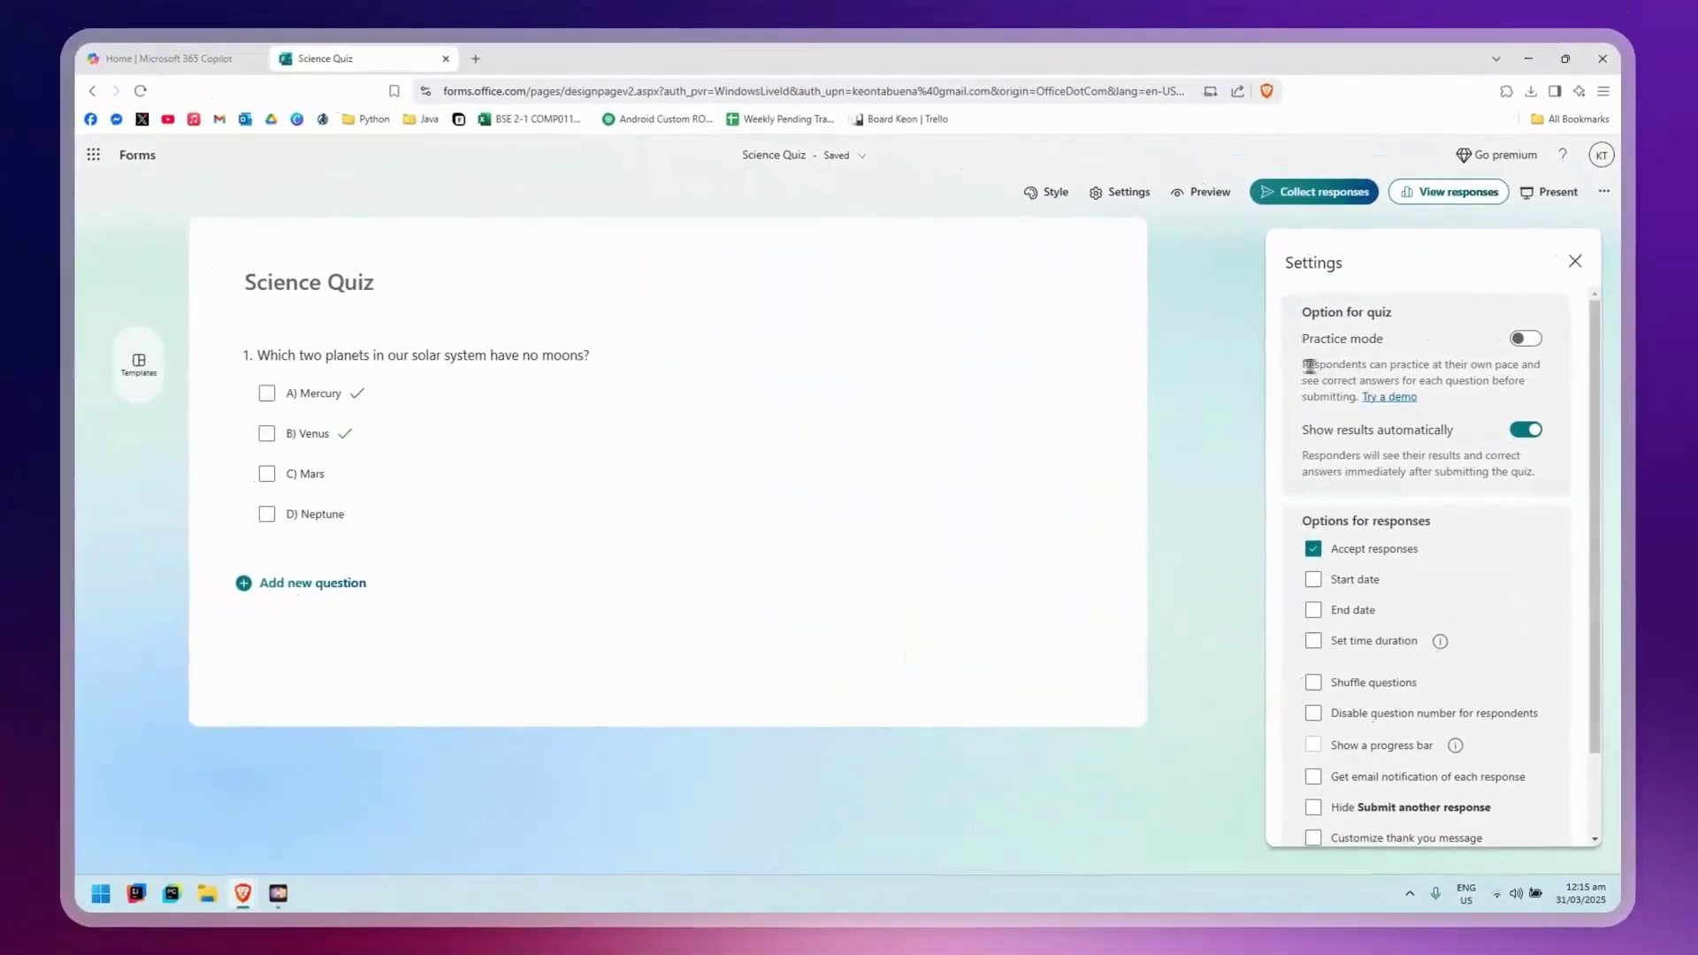
pyautogui.scroll(-1, 1415, 407)
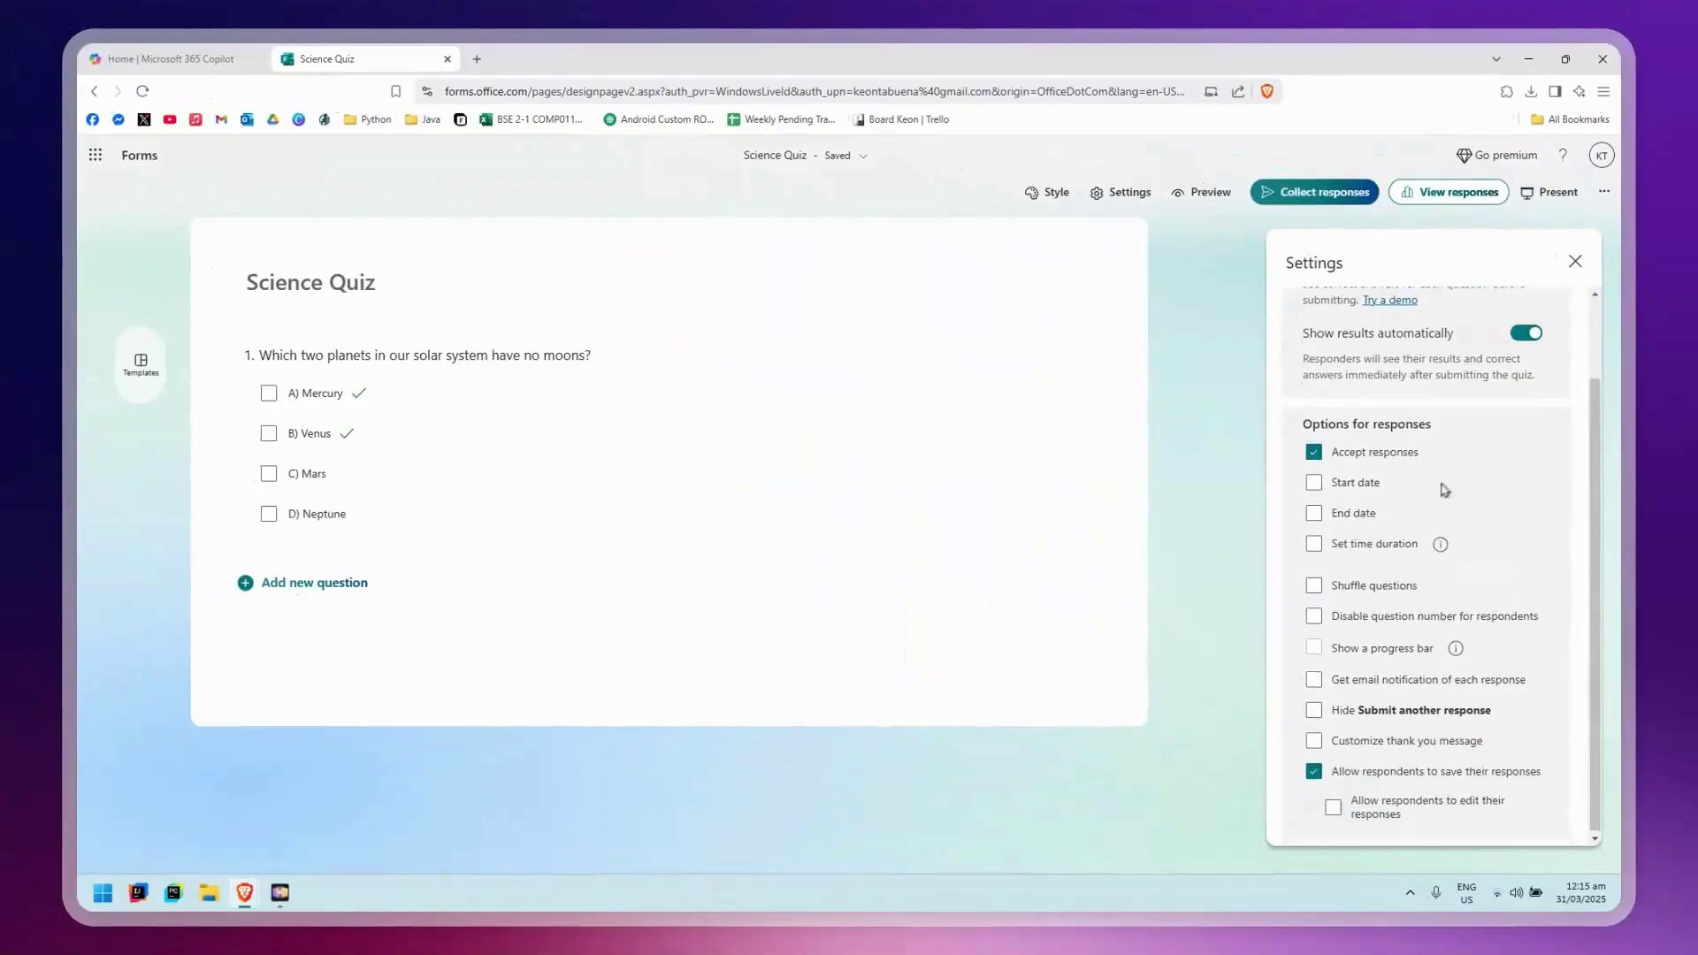
pyautogui.scroll(1, 1386, 440)
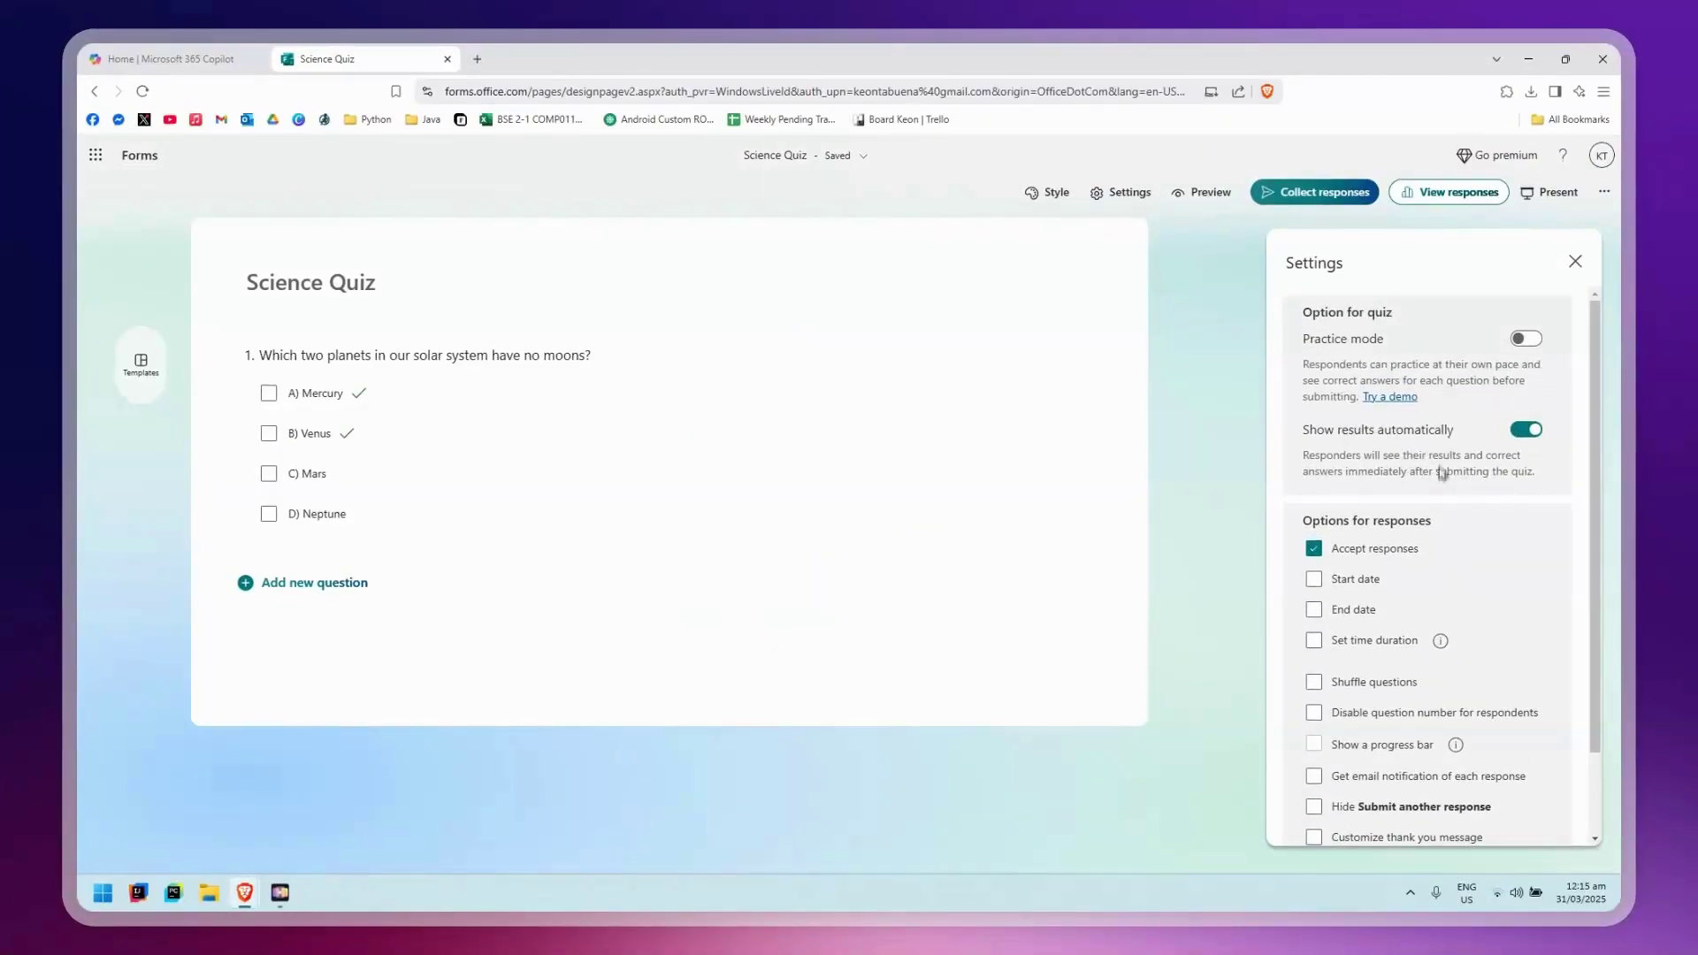
pyautogui.scroll(-1, 1442, 474)
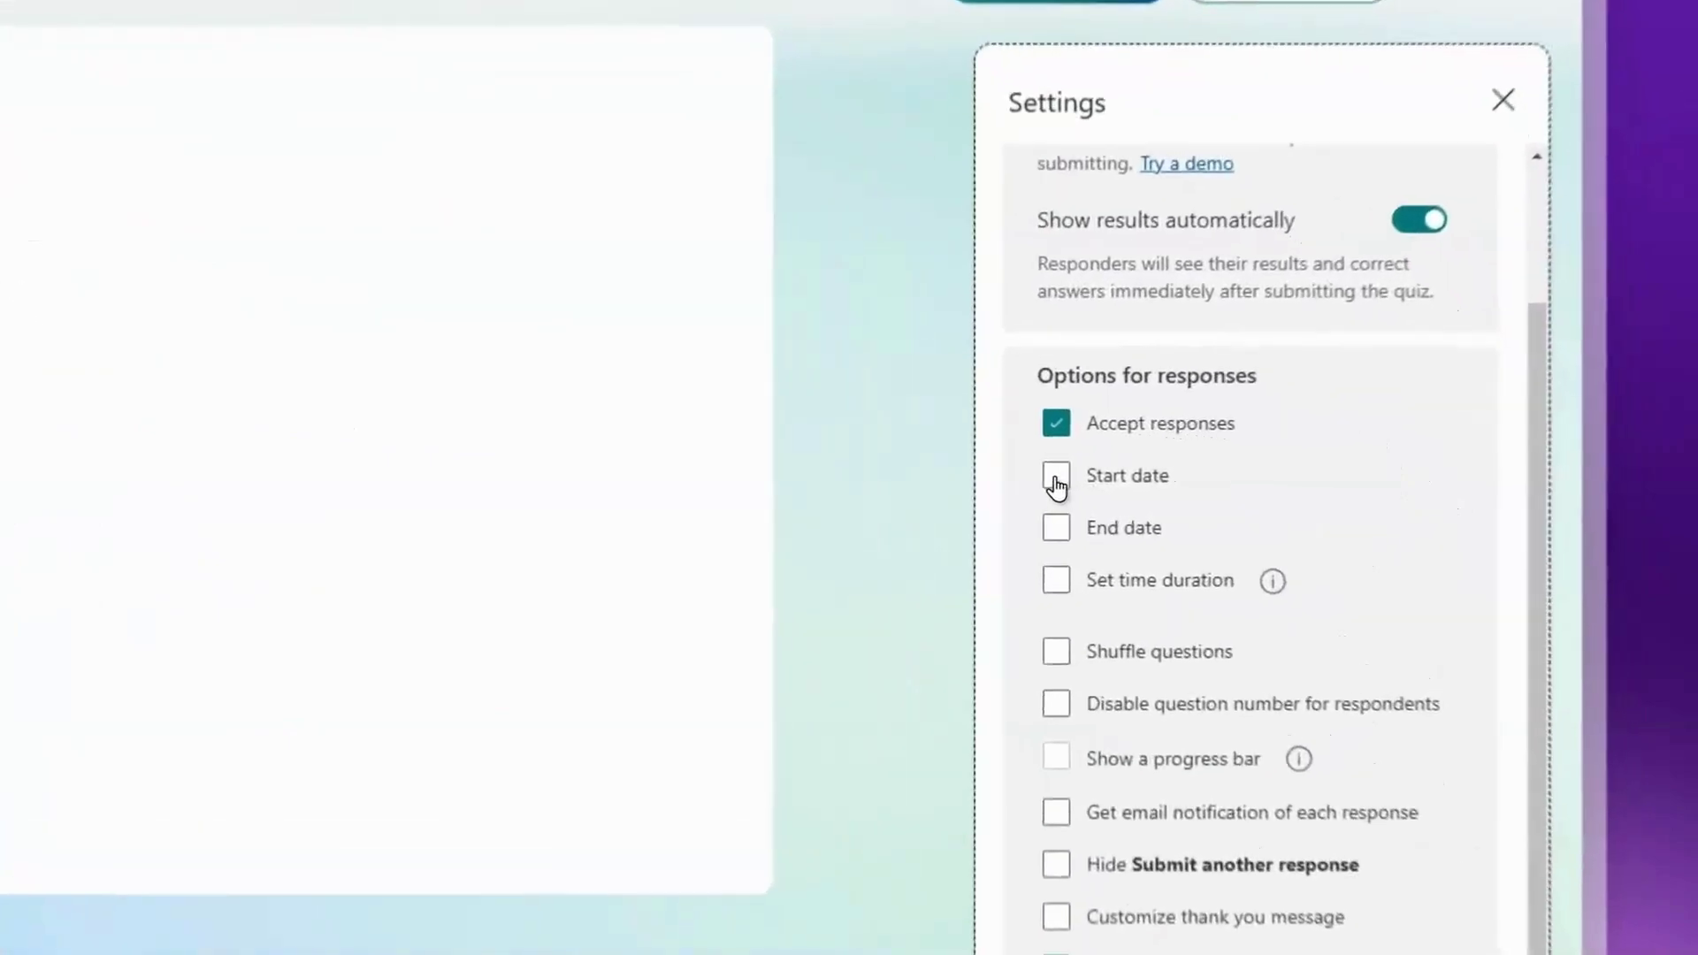
pyautogui.click(1315, 481)
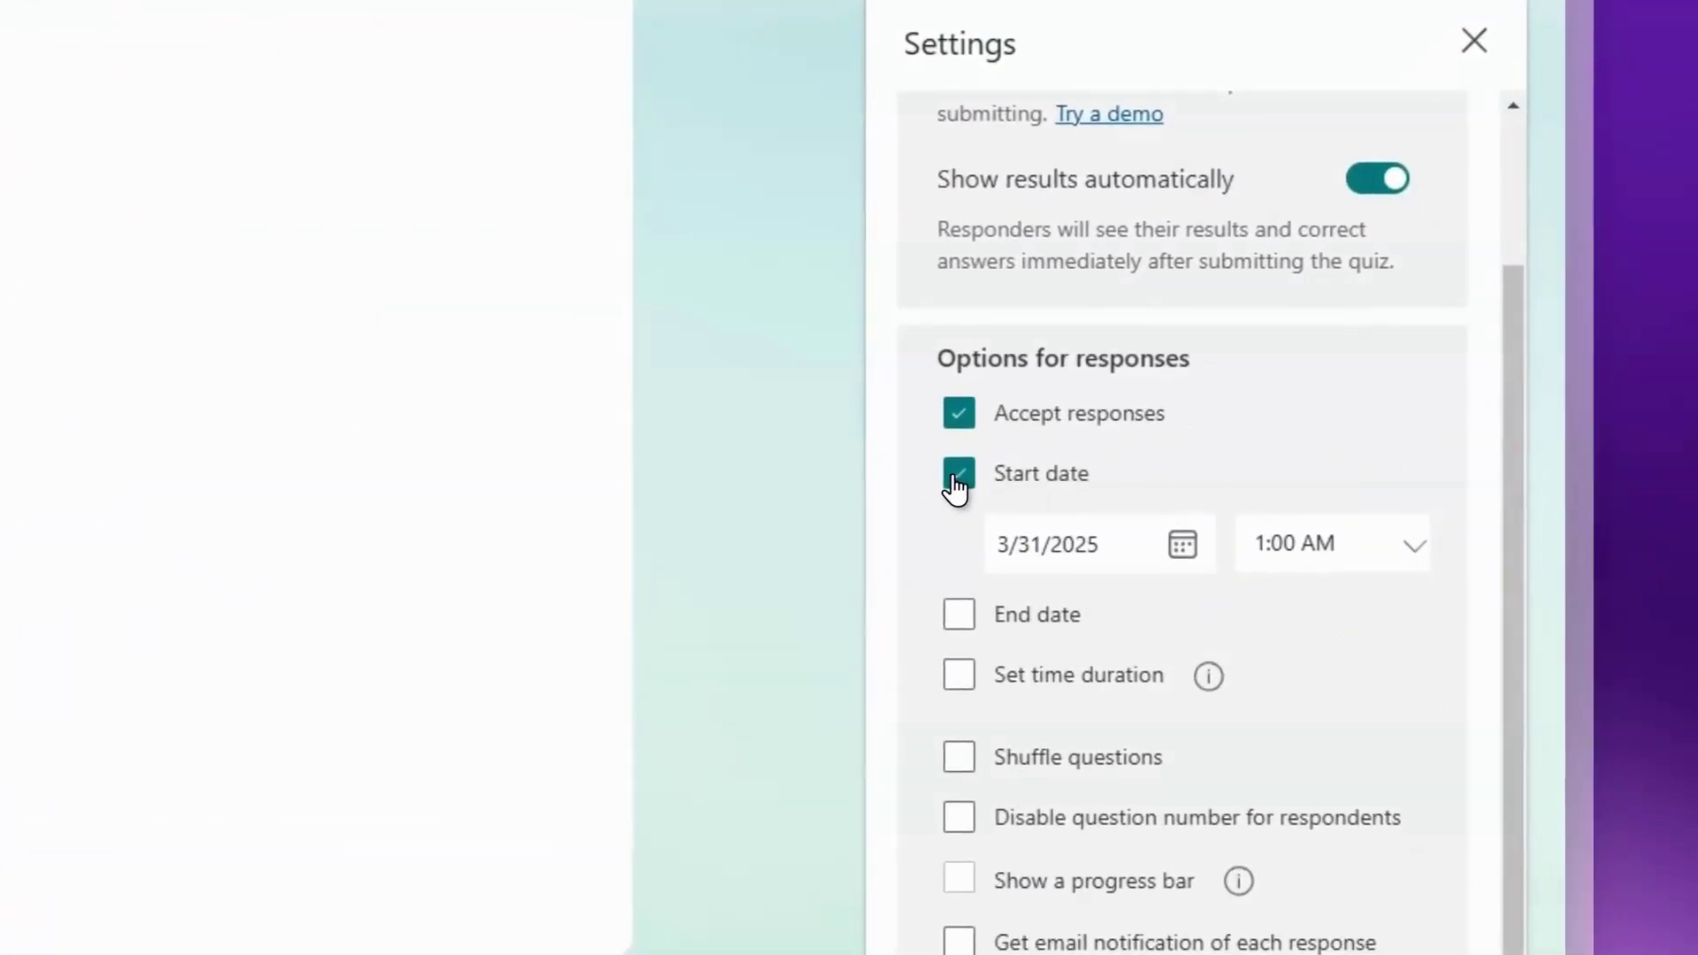
pyautogui.click(942, 626)
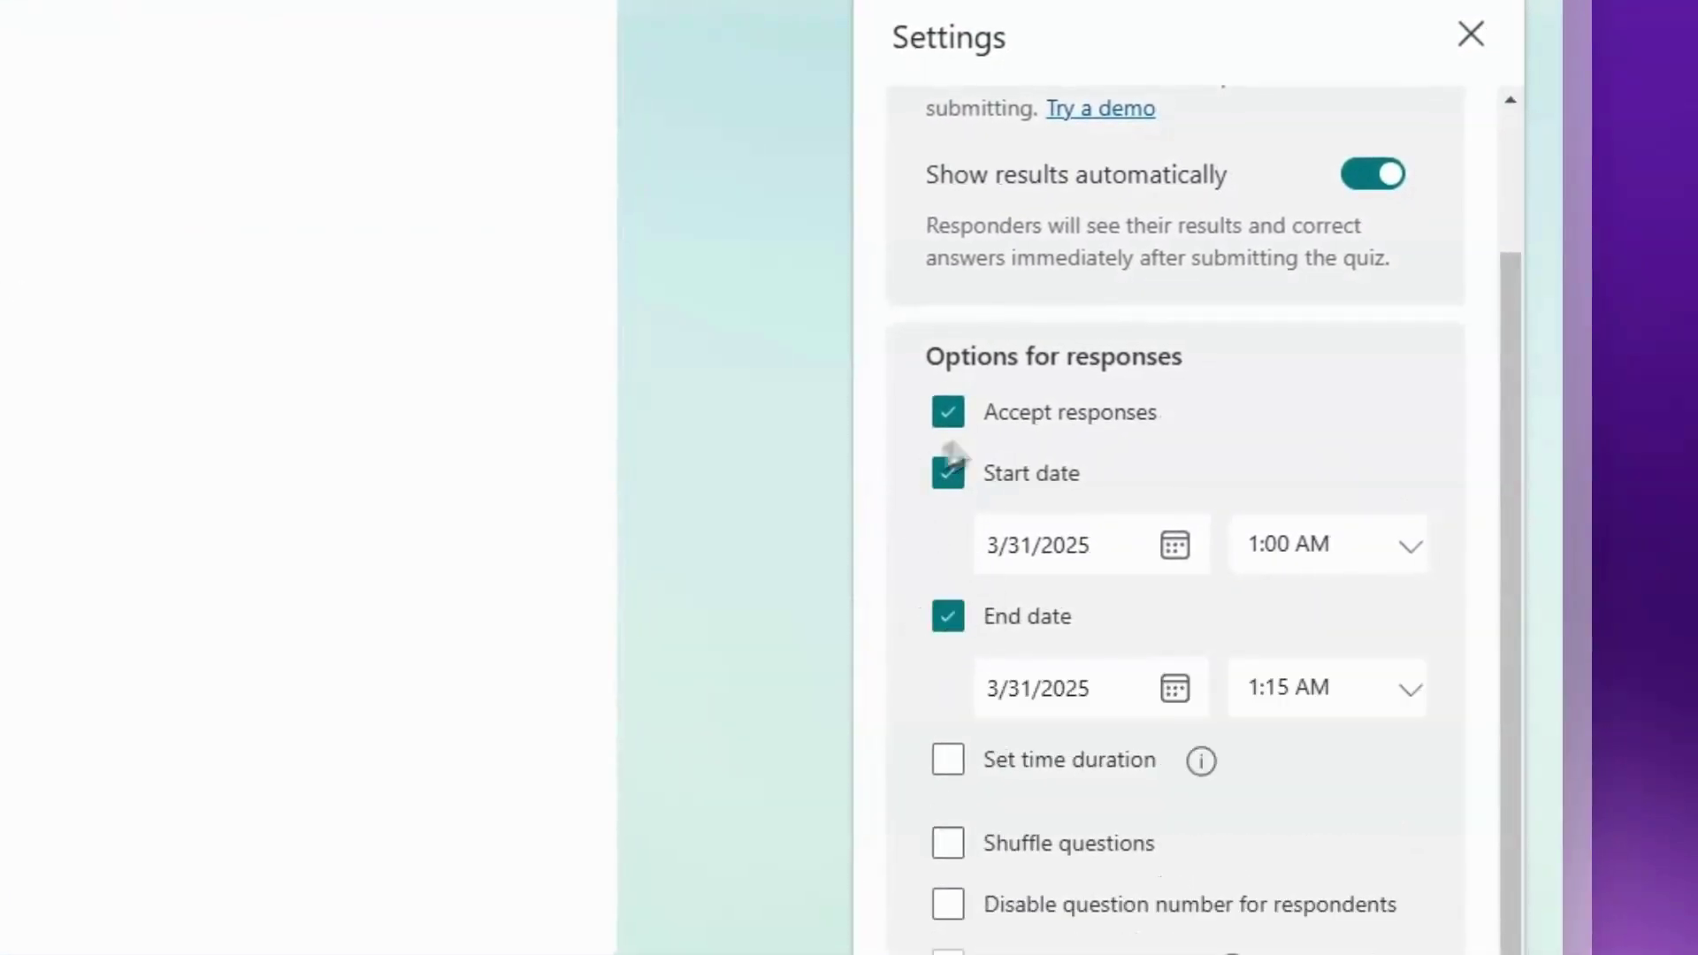
pyautogui.click(946, 477)
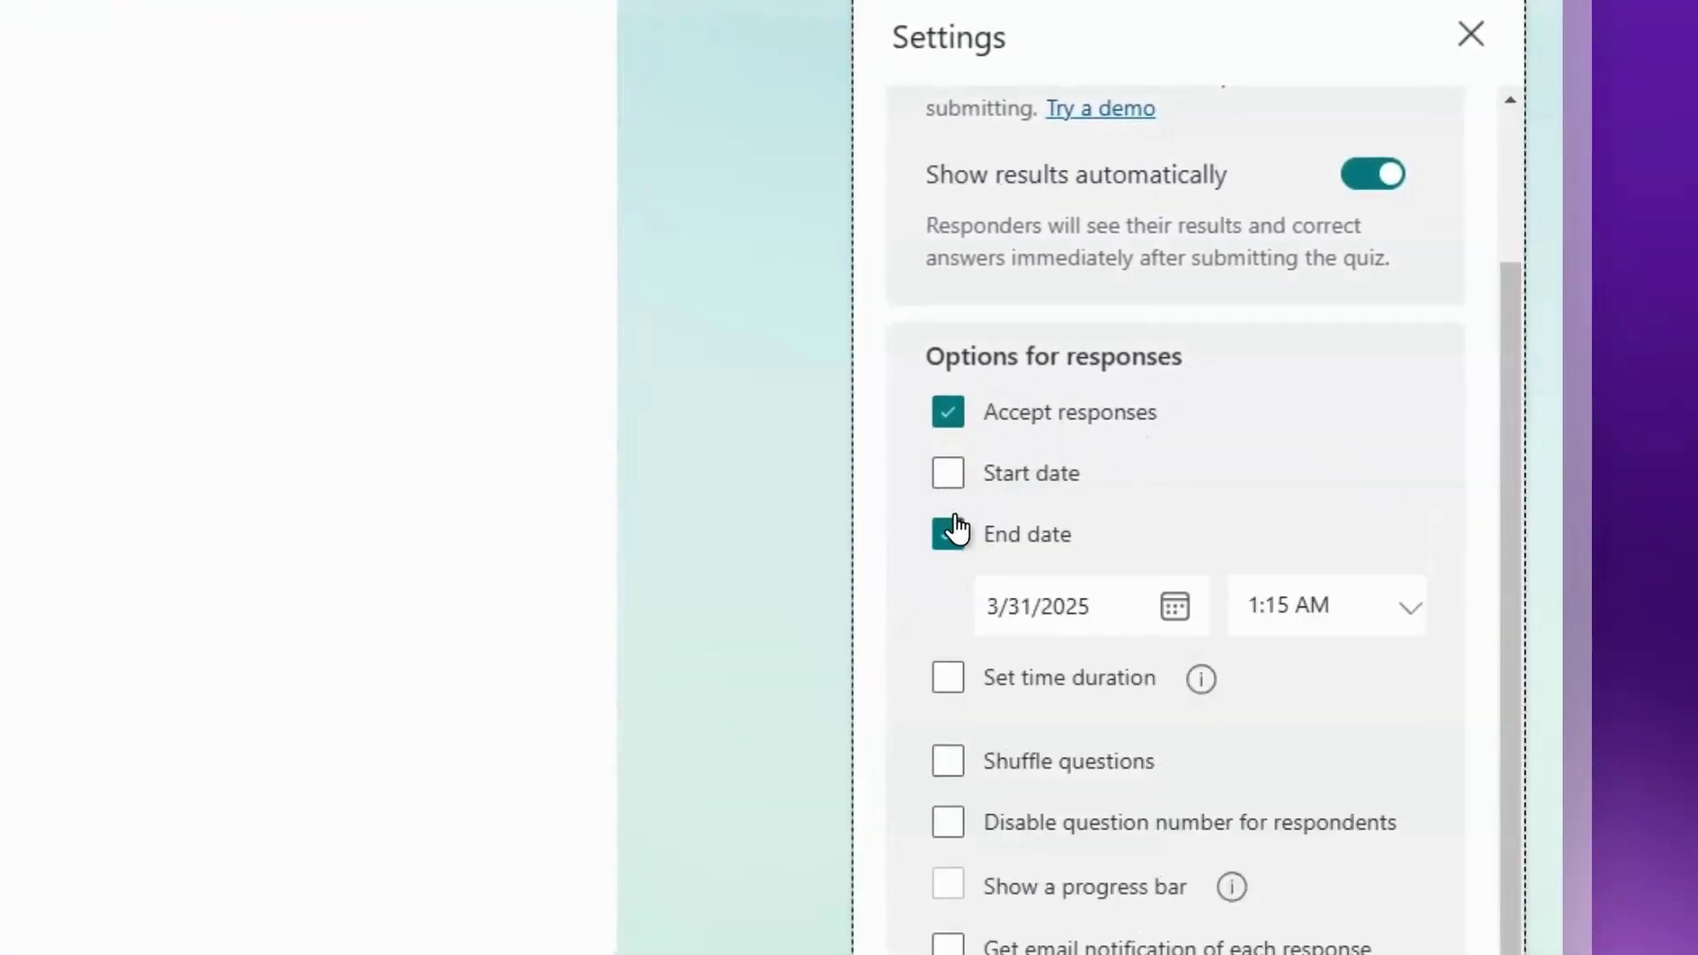
pyautogui.click(955, 532)
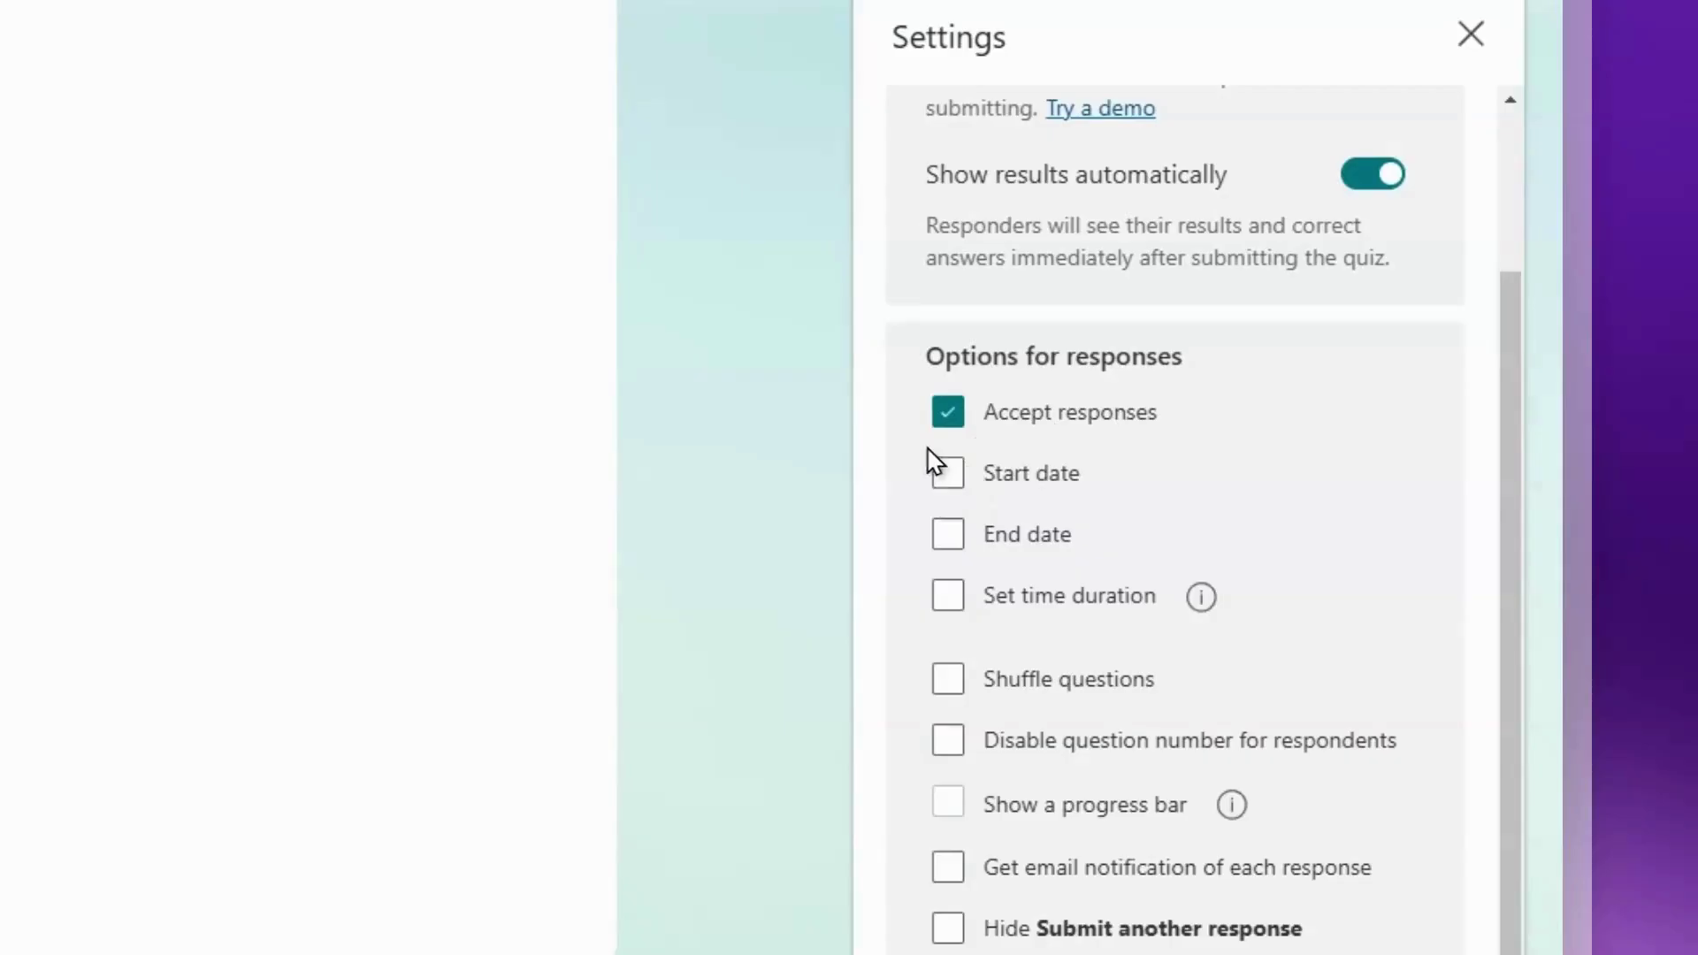
# Toggle Accept responses off and on, leaving it checked.
pyautogui.click(955, 422)
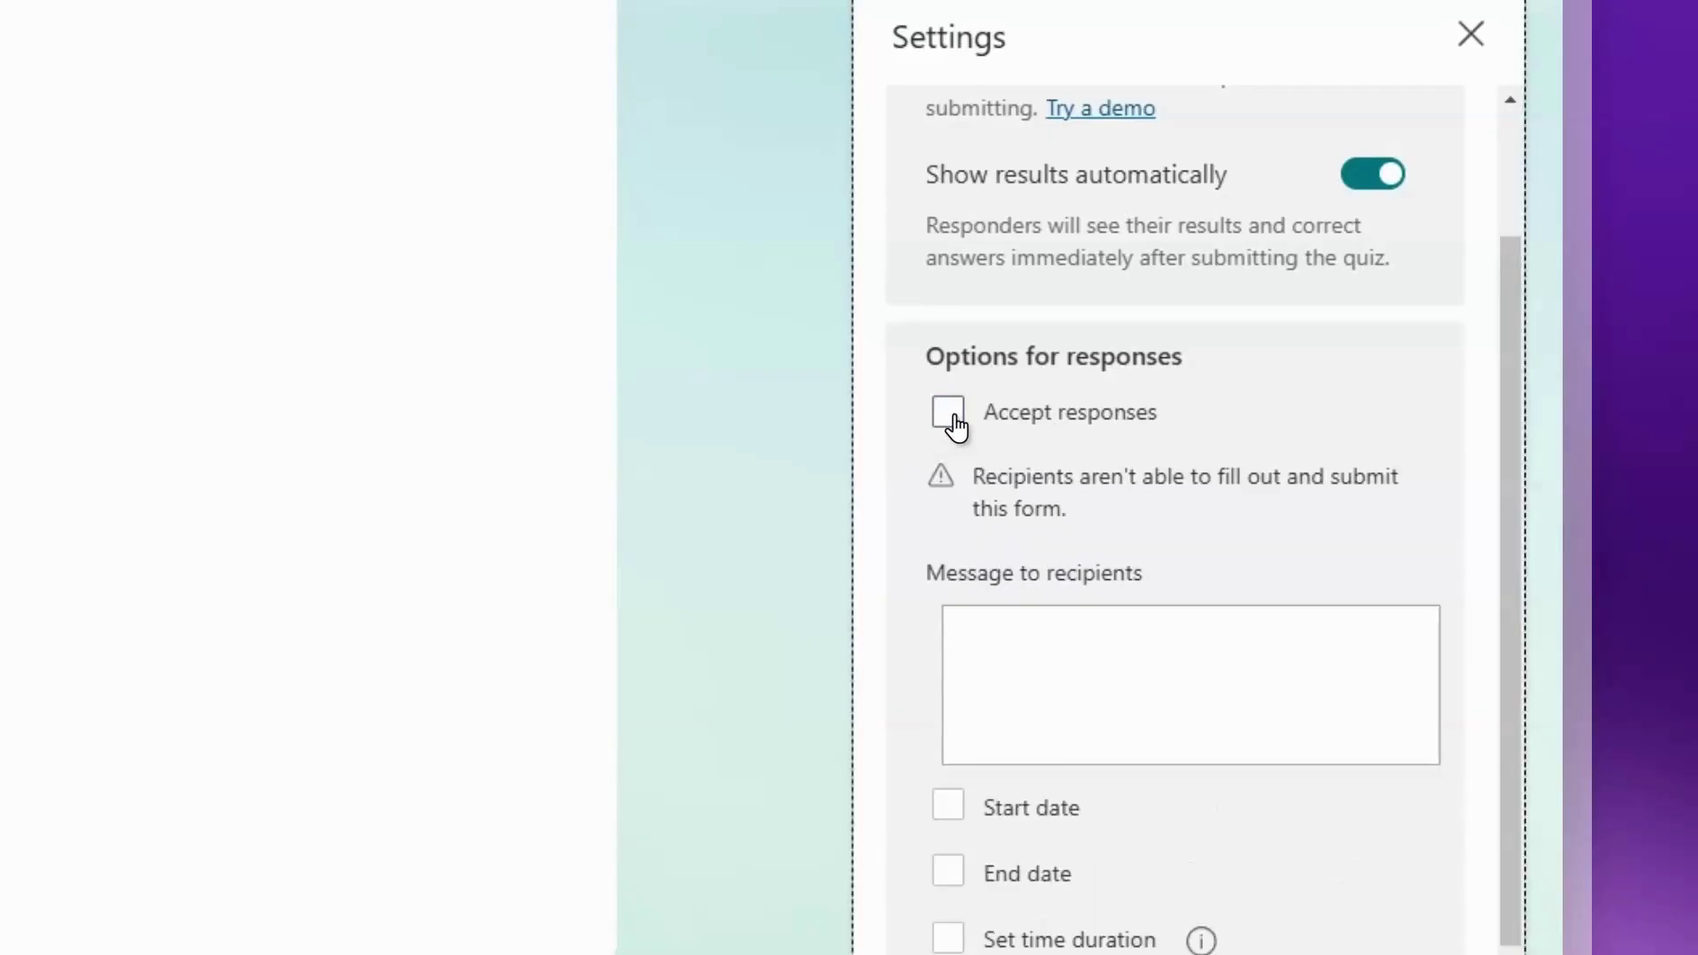
pyautogui.click(959, 426)
pyautogui.click(949, 423)
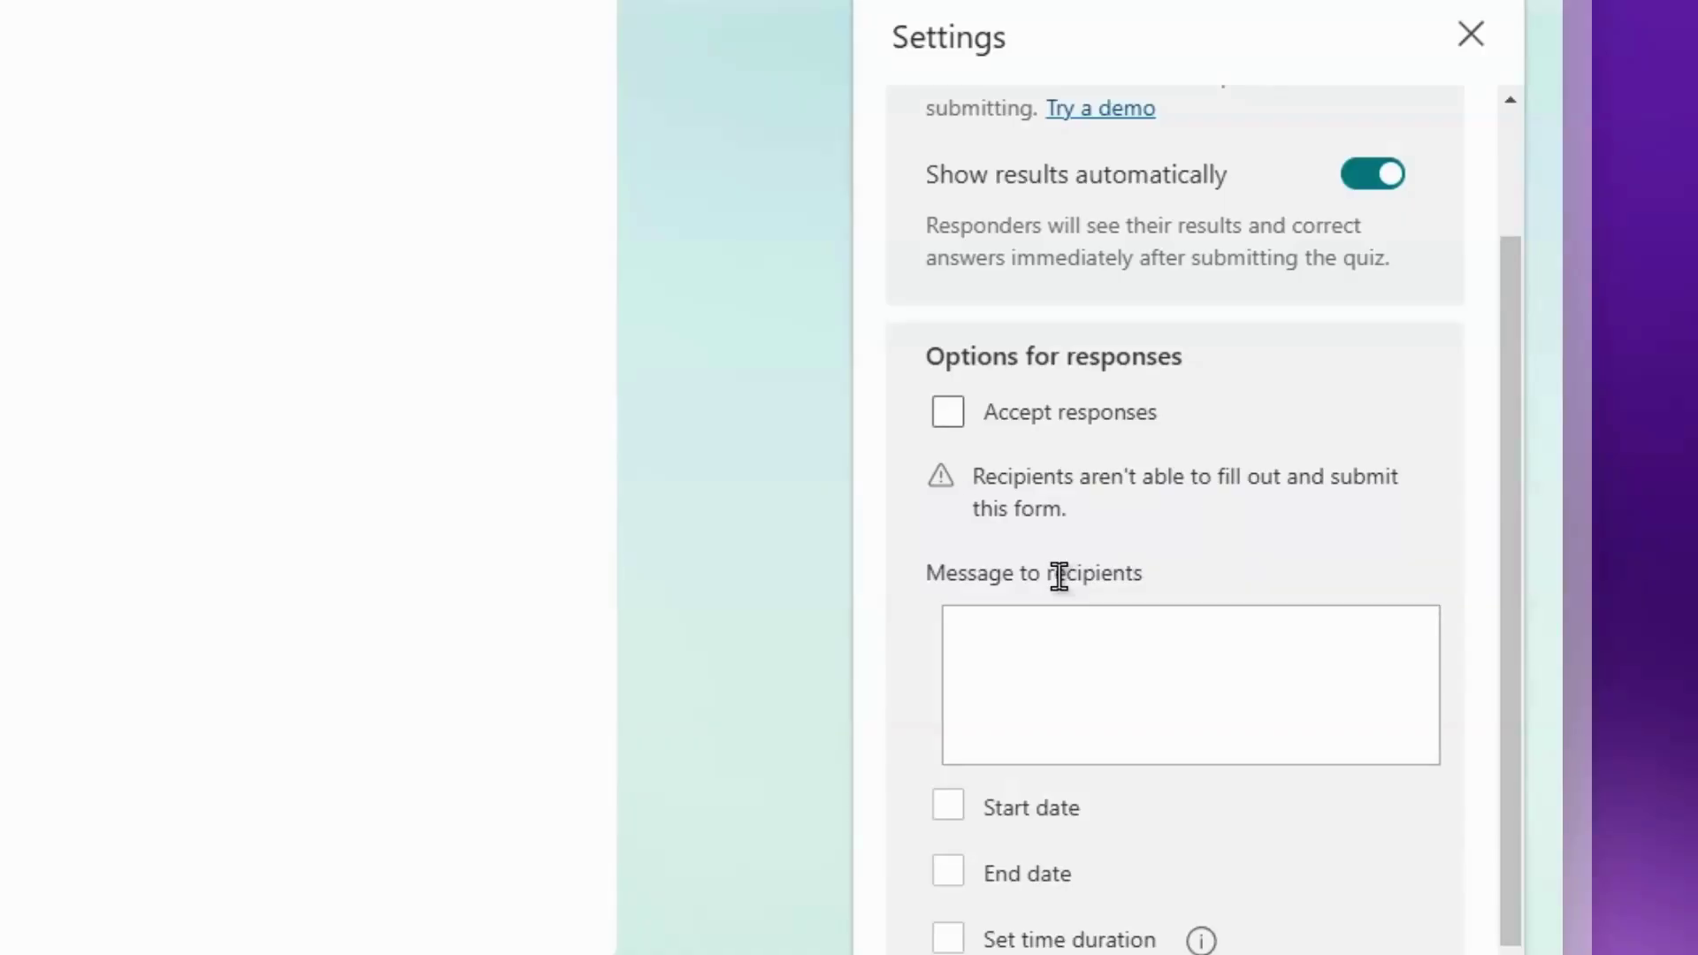
pyautogui.click(946, 420)
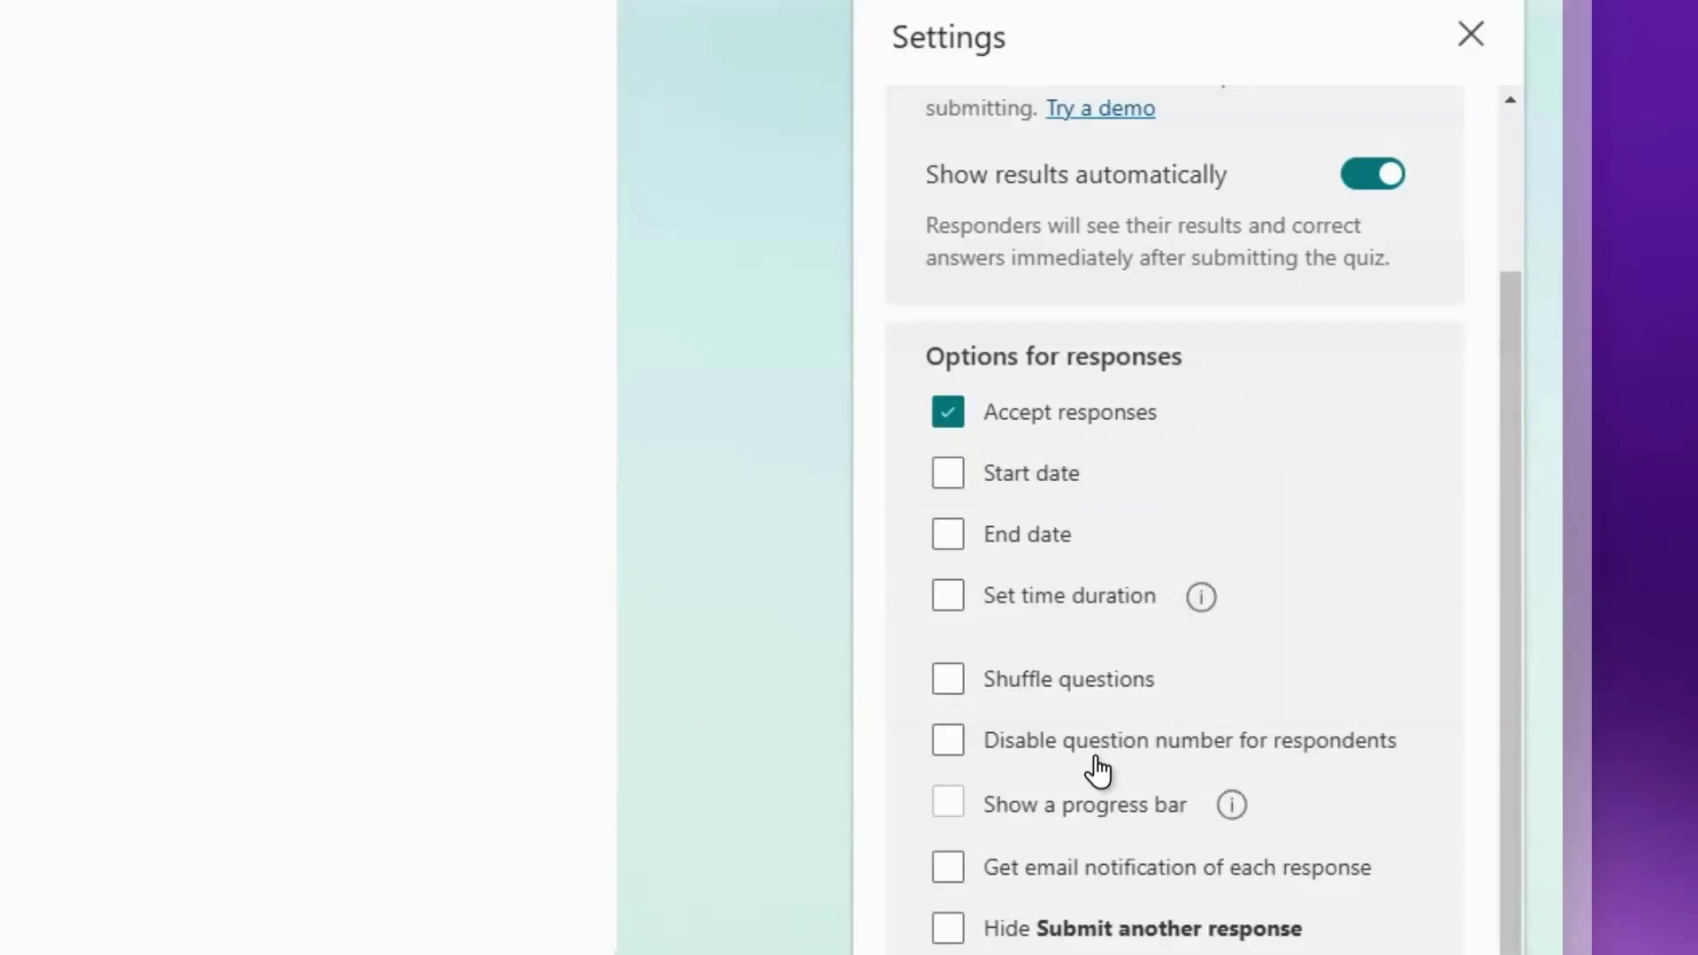
# Turn on Set time duration and change it from 30 to 60 minutes.
pyautogui.click(963, 616)
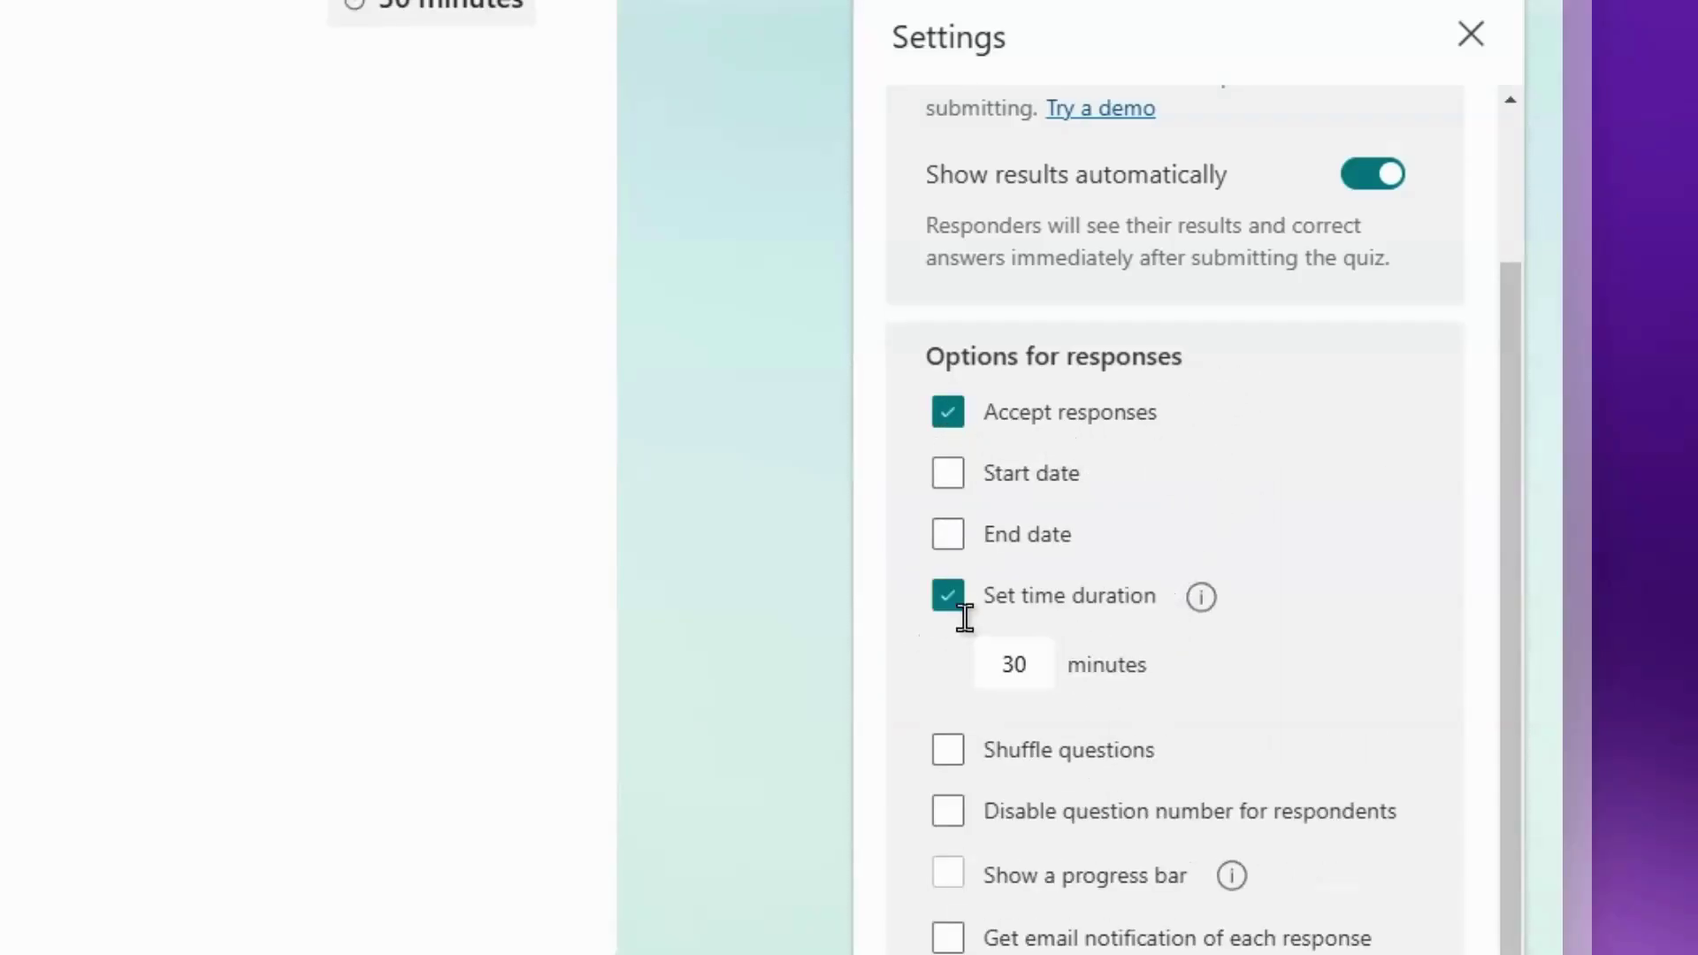
pyautogui.doubleClick(1018, 669)
pyautogui.write('60')
pyautogui.click(862, 729)
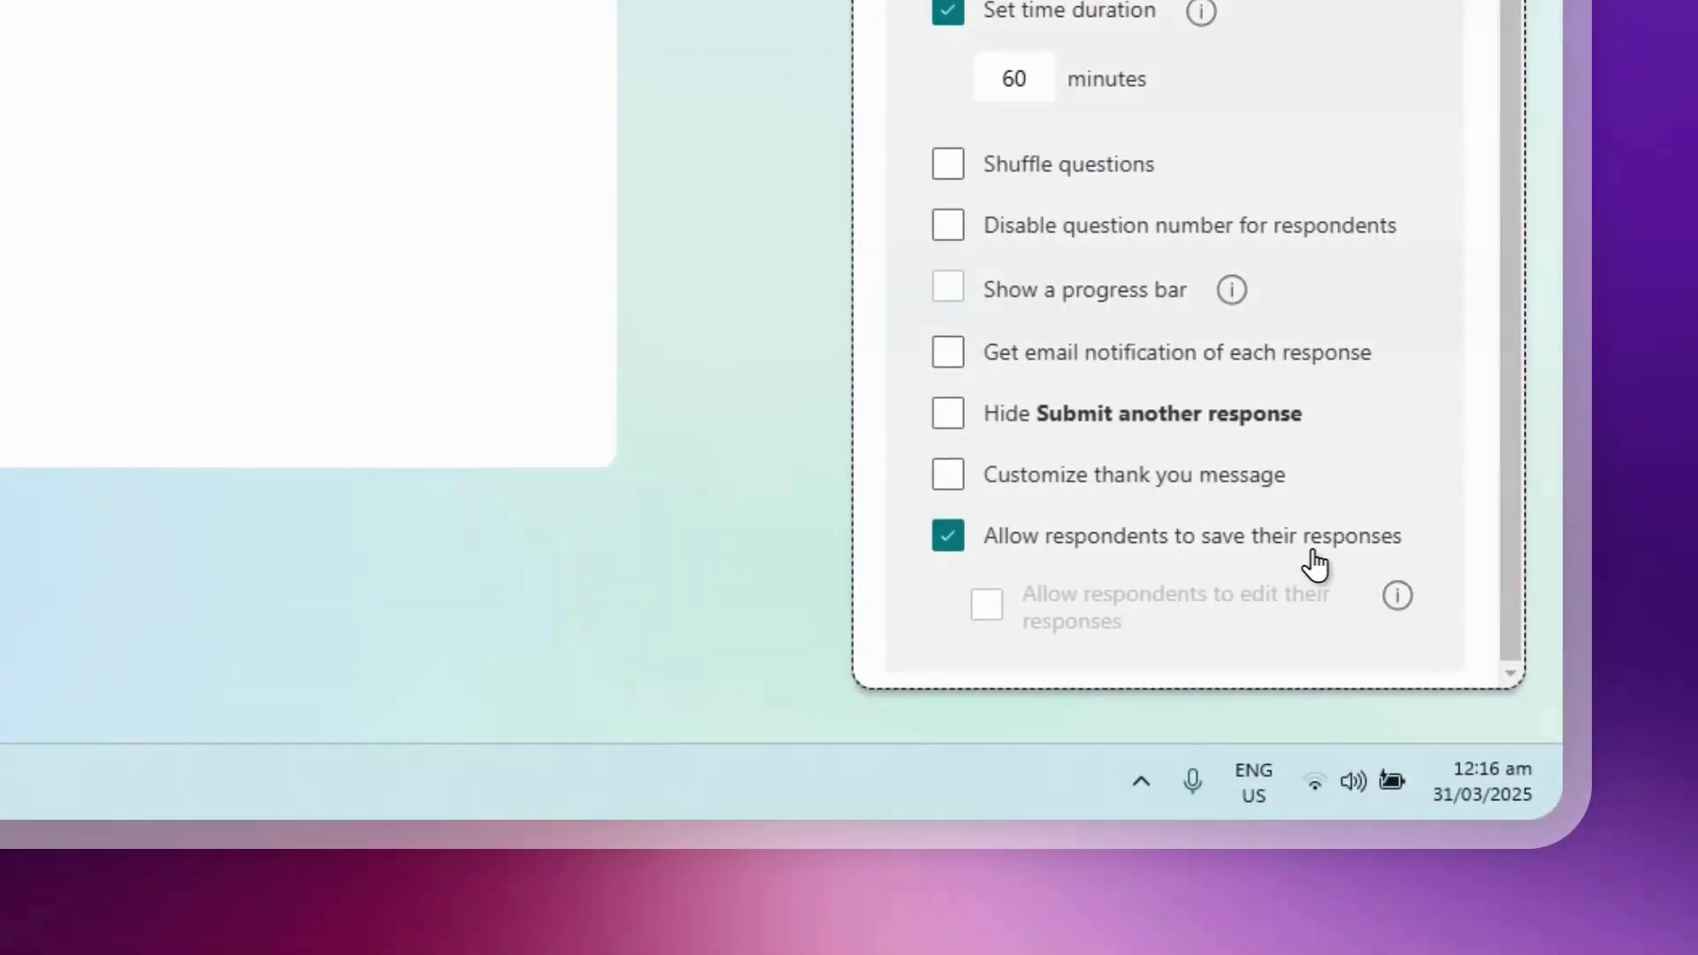
# Uncheck 'Allow respondents to save their responses'.
pyautogui.click(948, 537)
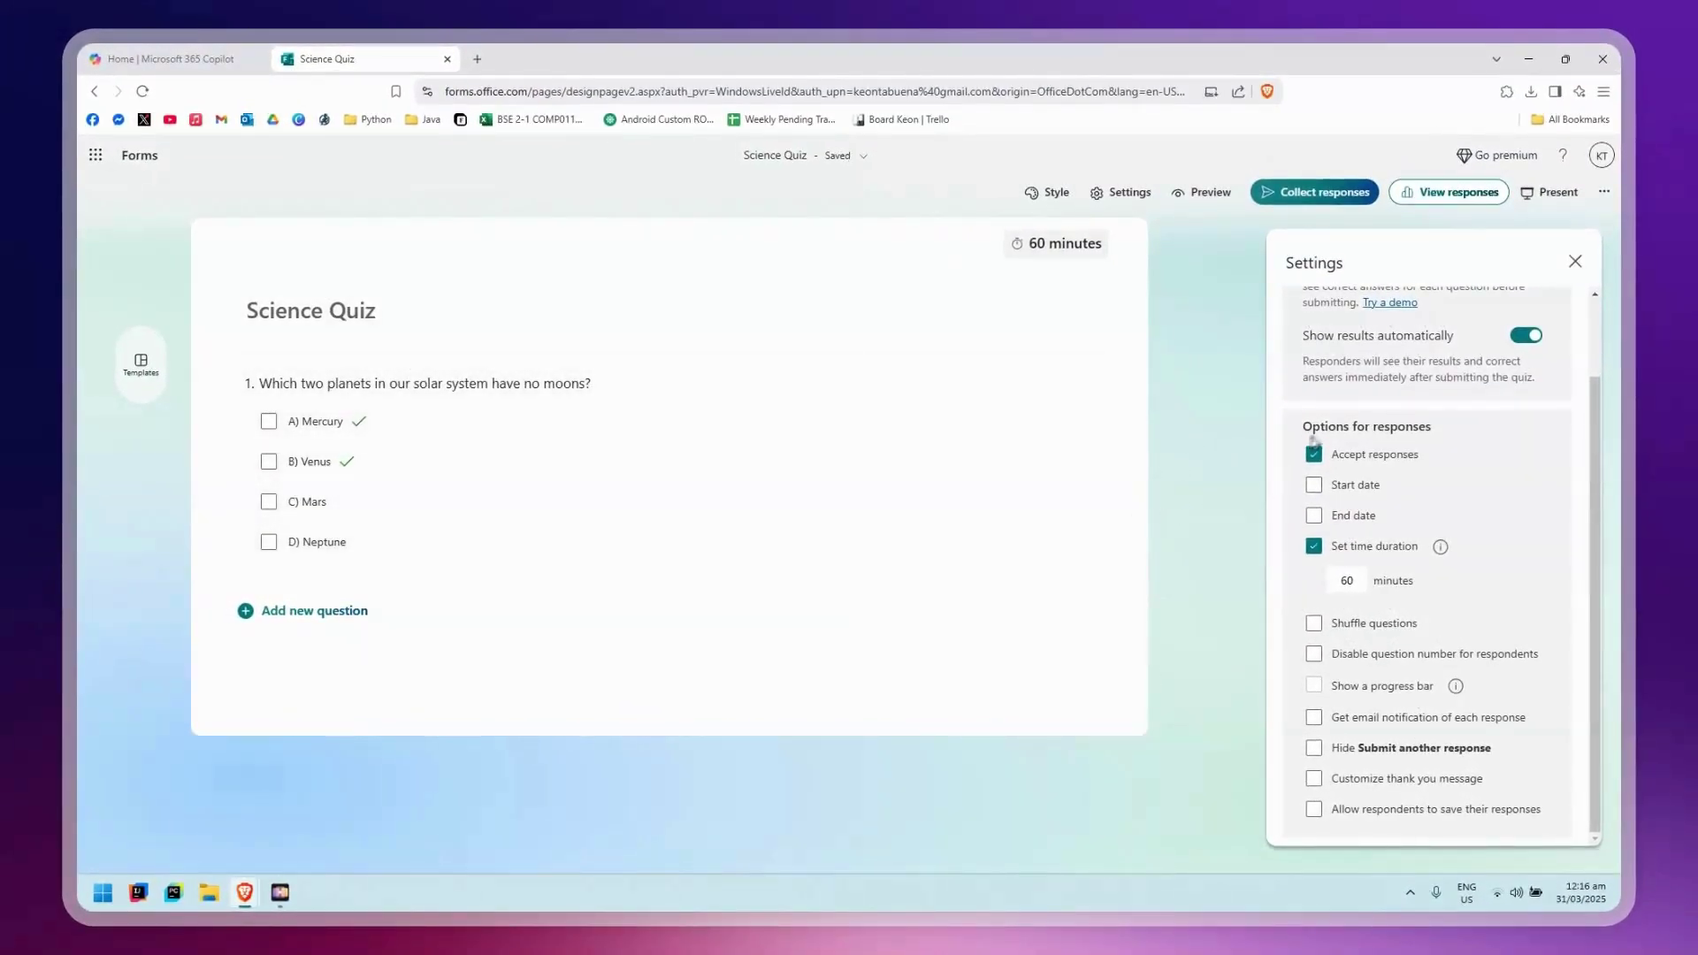
pyautogui.scroll(1, 1517, 542)
pyautogui.scroll(-1, 1560, 569)
pyautogui.scroll(1, 1495, 582)
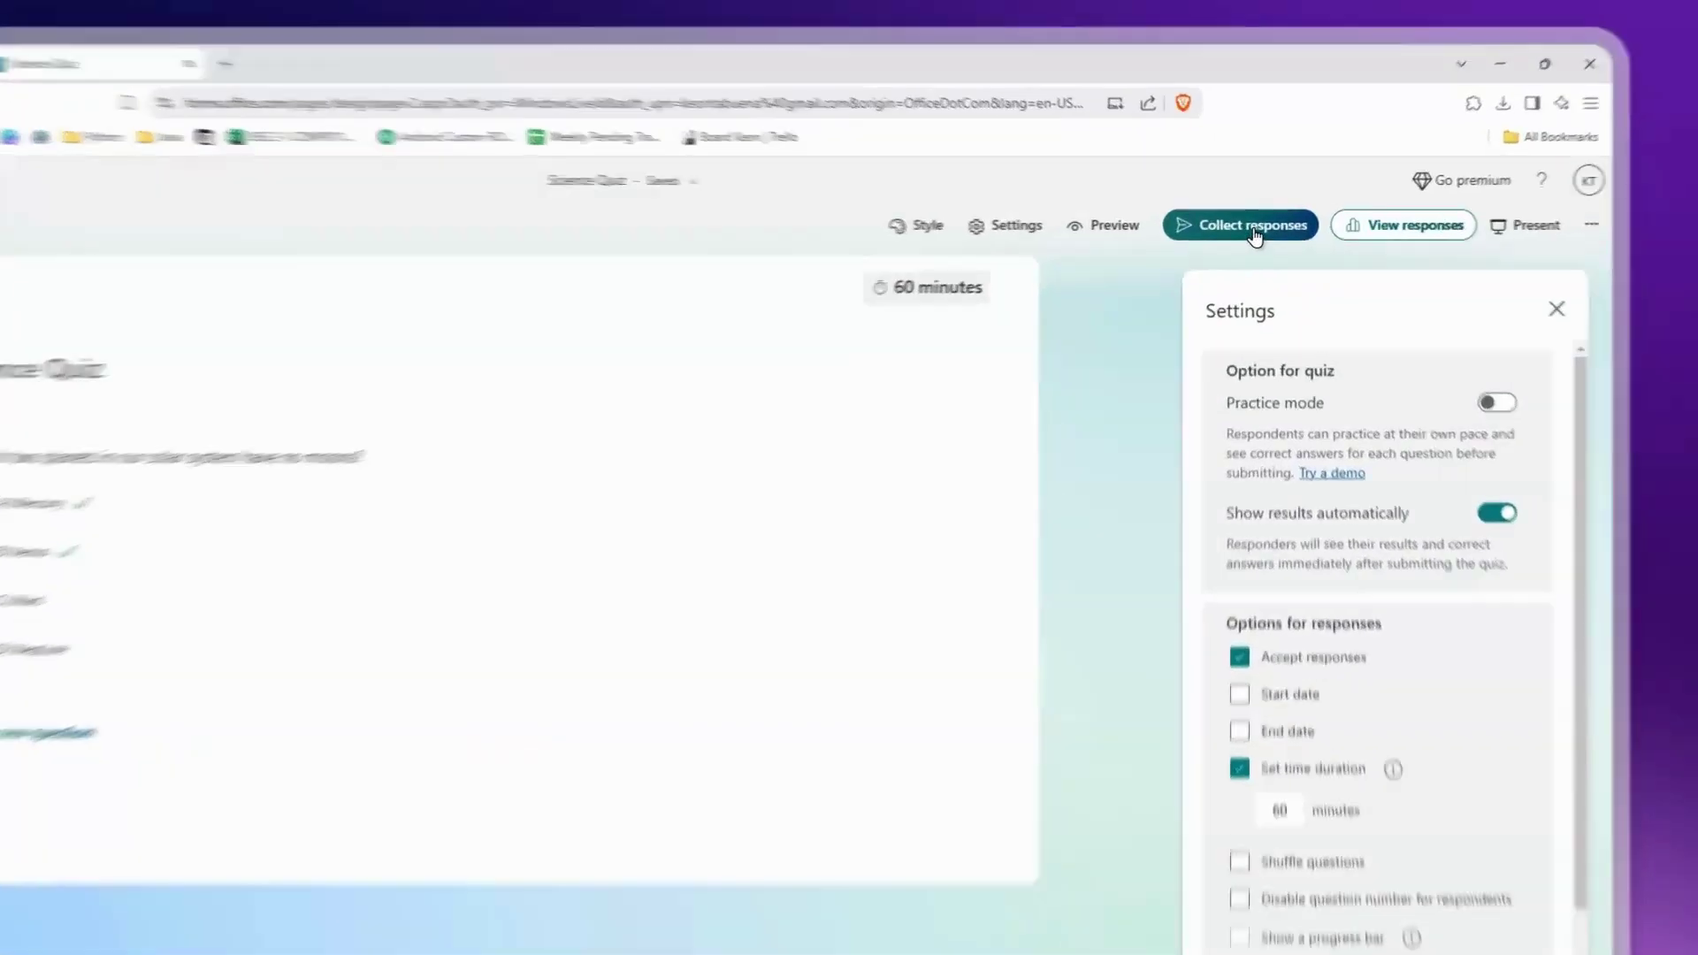
# Open the Collect responses sharing dialog, set so anyone can respond, and close it.
pyautogui.click(1322, 194)
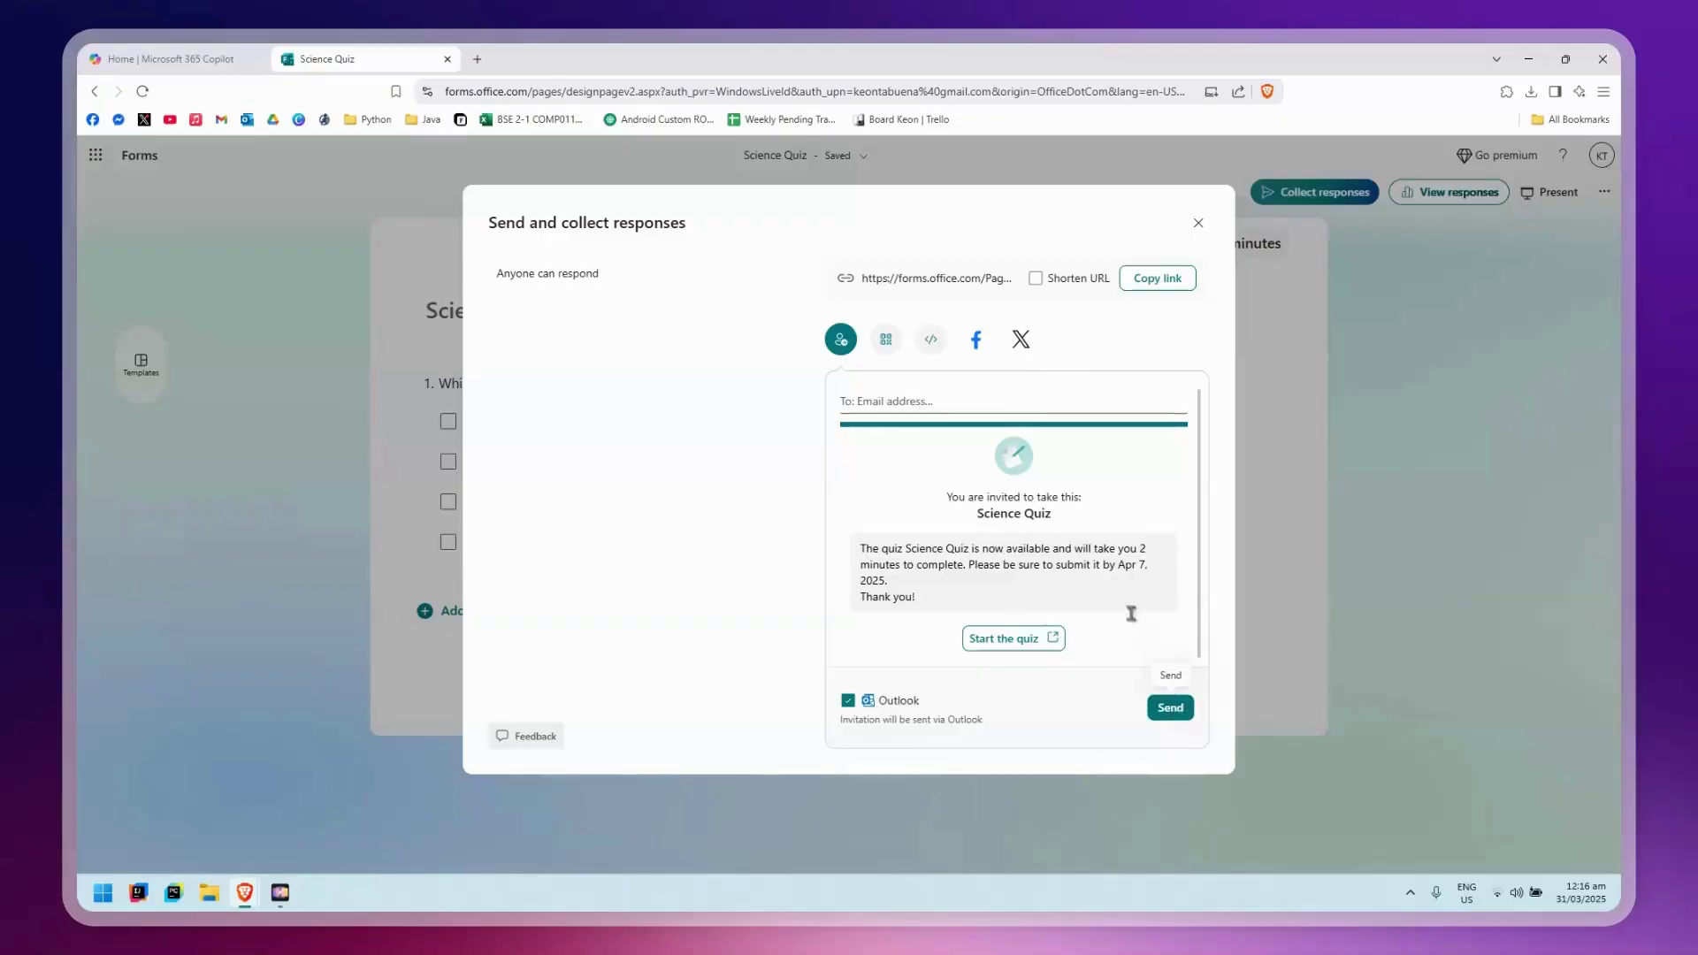
pyautogui.click(1200, 224)
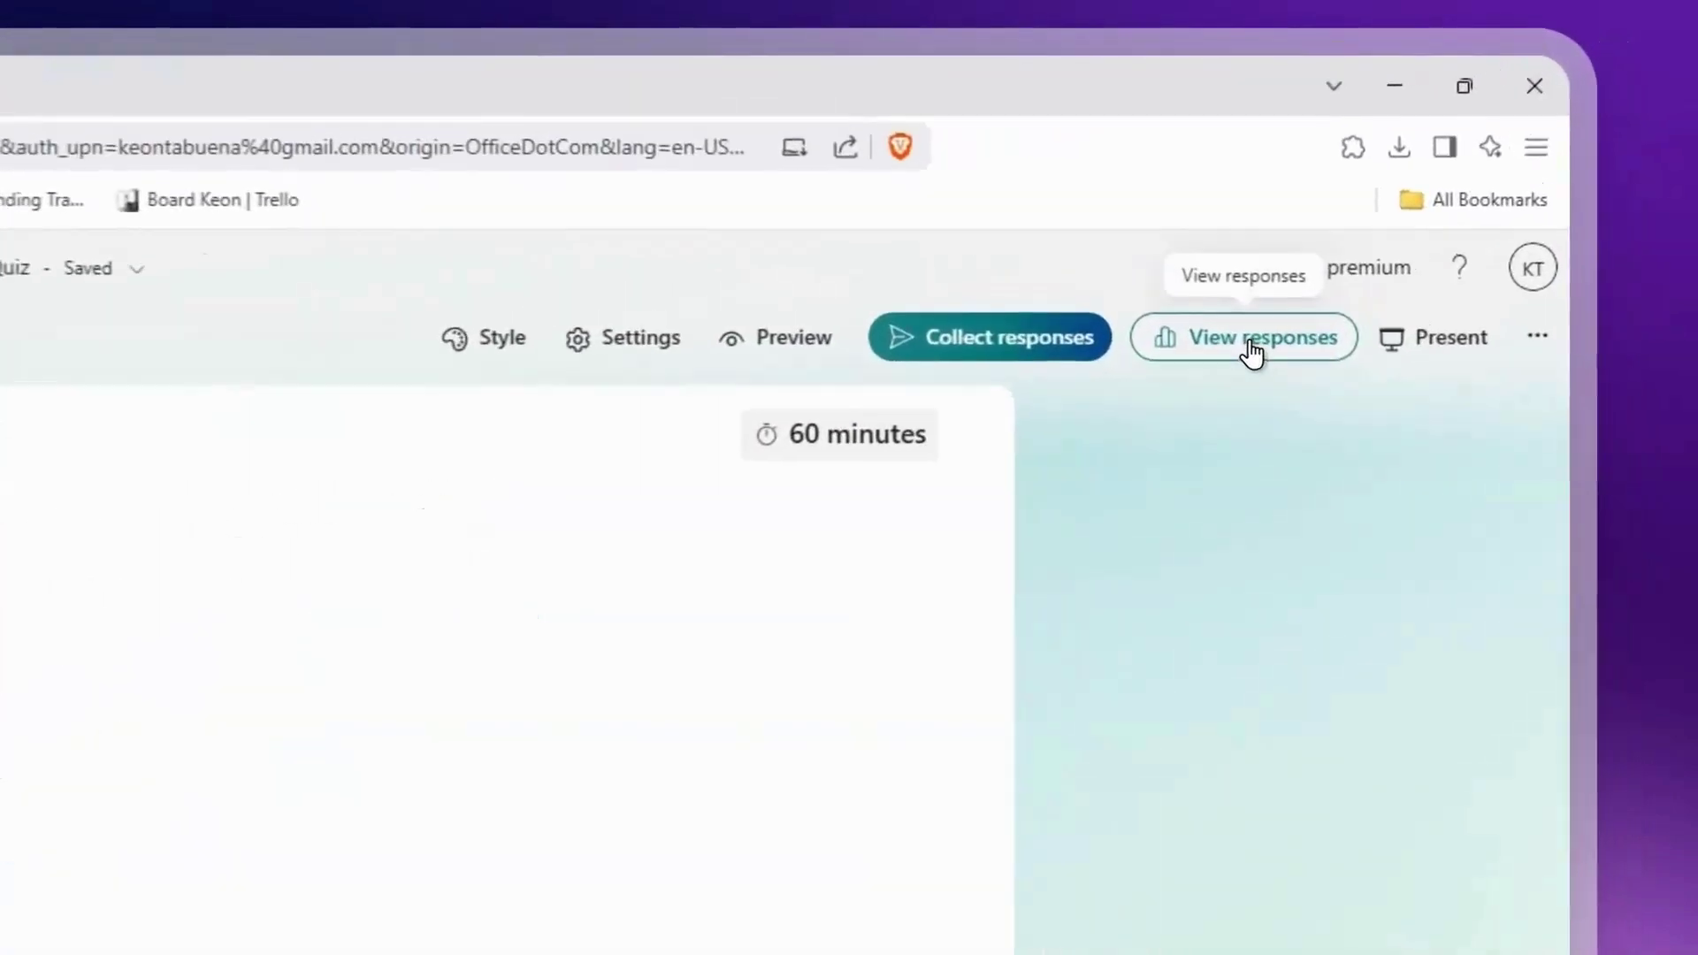
# Open View responses to see the overview with 0 responses and 00:00 average time.
pyautogui.click(1455, 193)
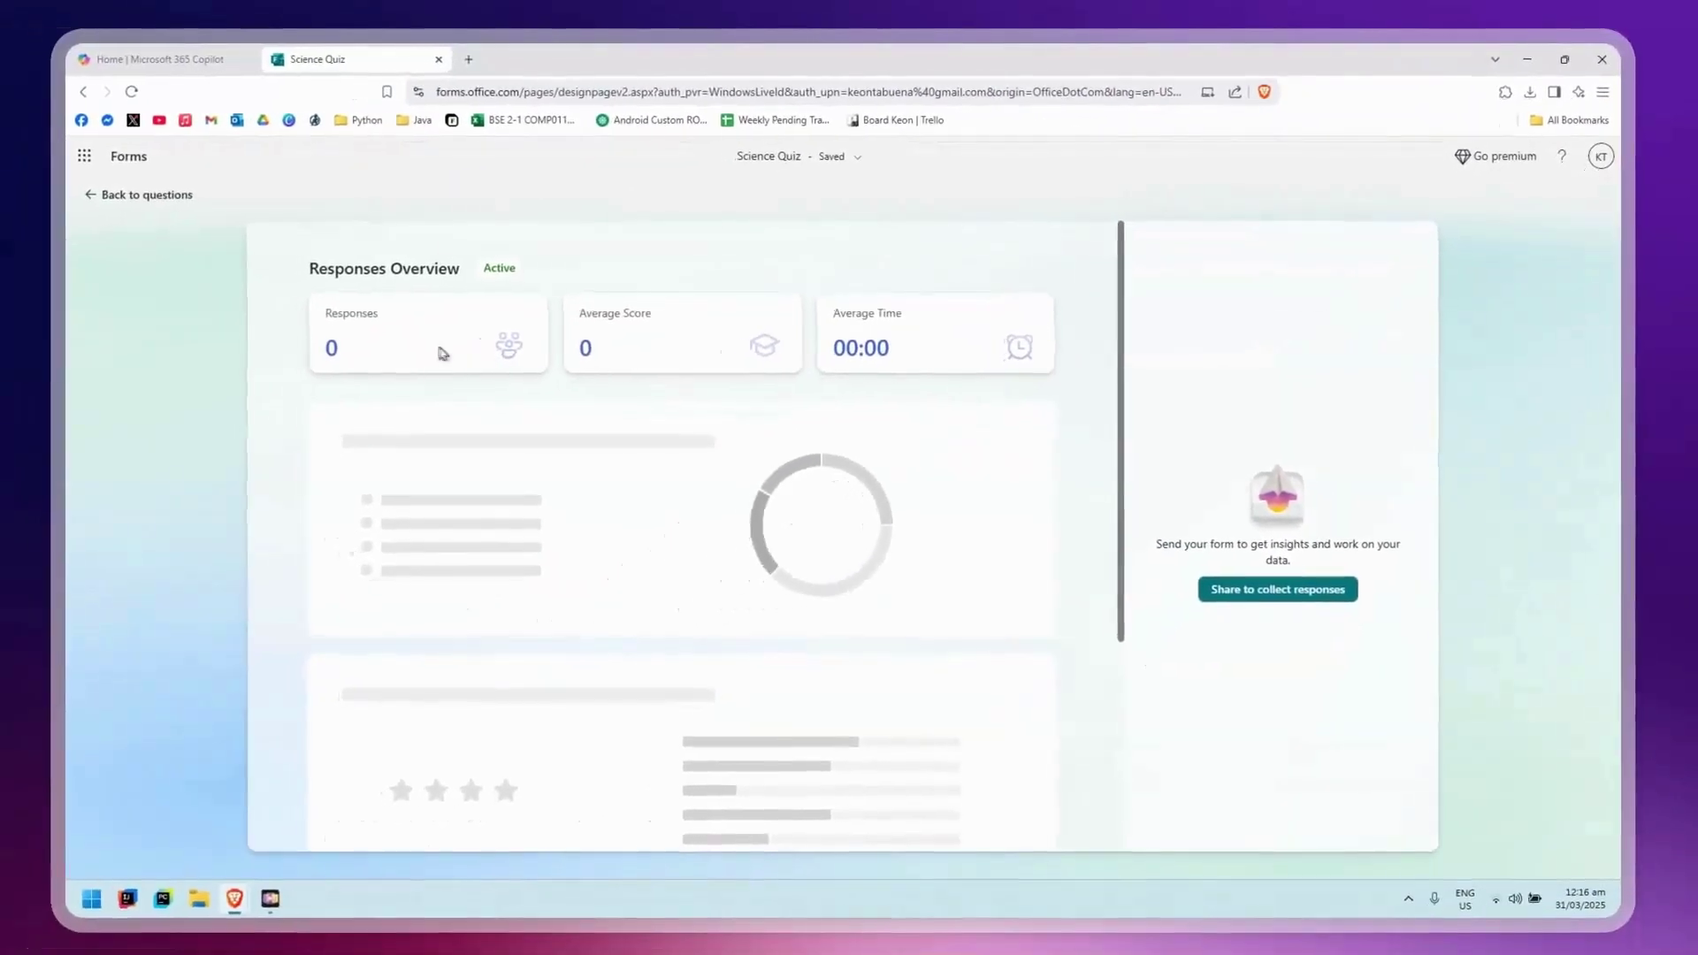